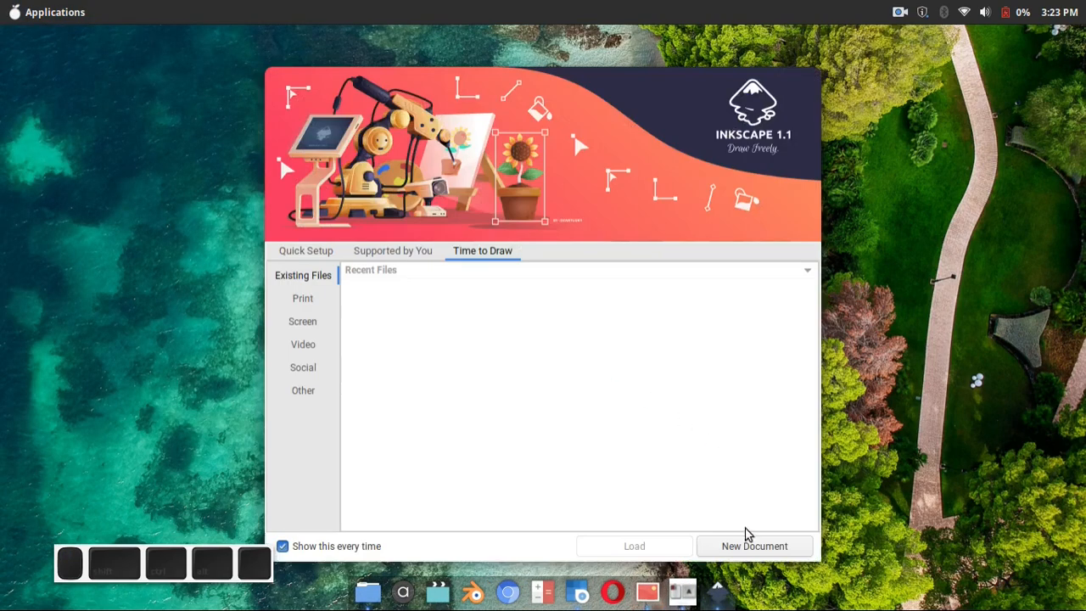
# - Create a new document and draw a rectangle about 259 px wide and 280 px high
pyautogui.click(746, 545)
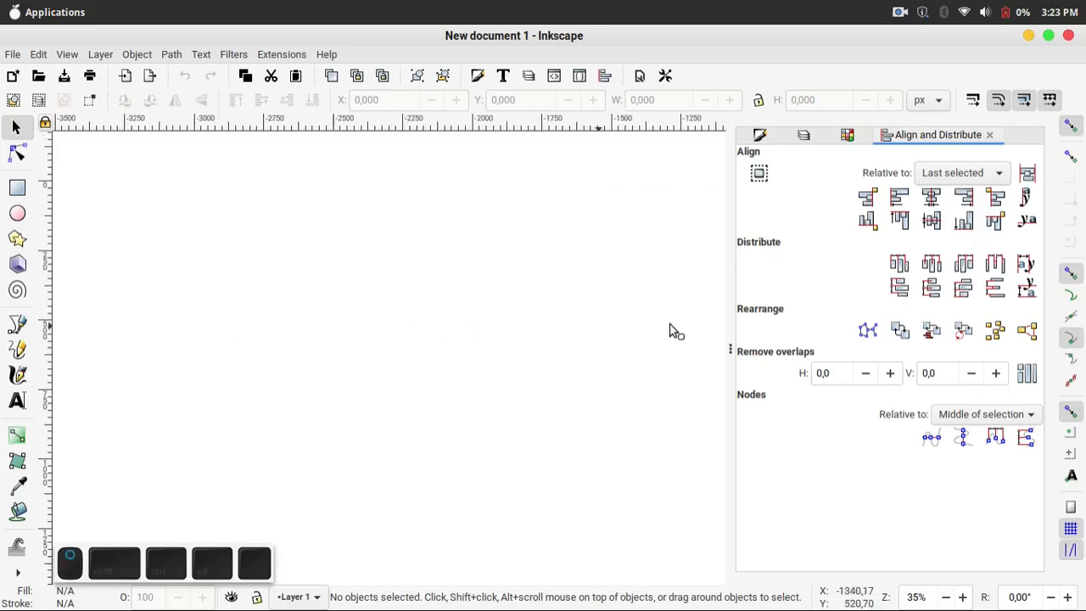
pyautogui.press('r')
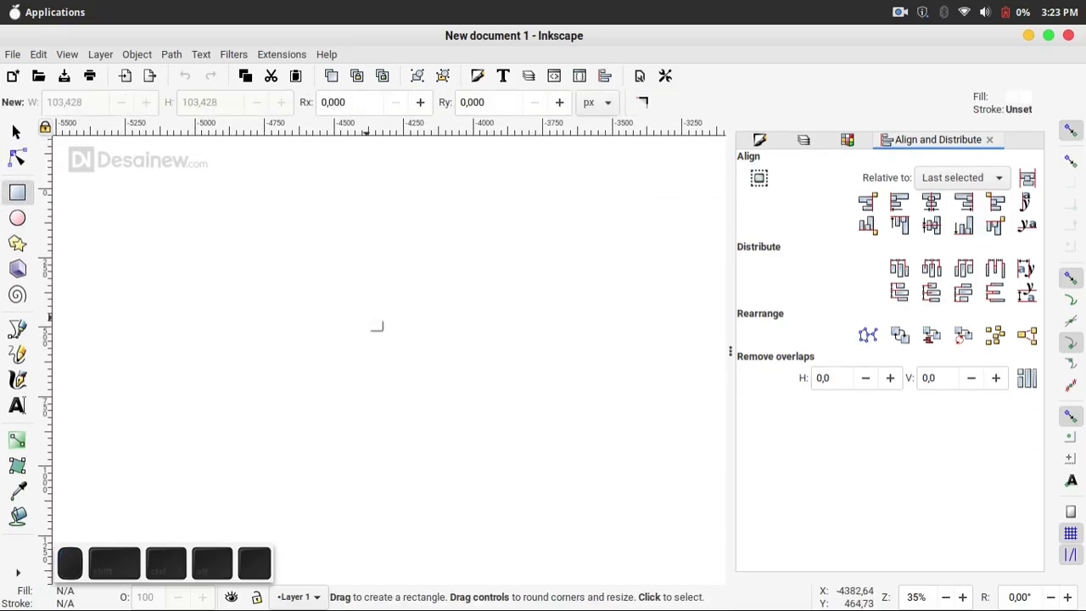
pyautogui.moveTo(368, 318); pyautogui.dragTo(439, 394)
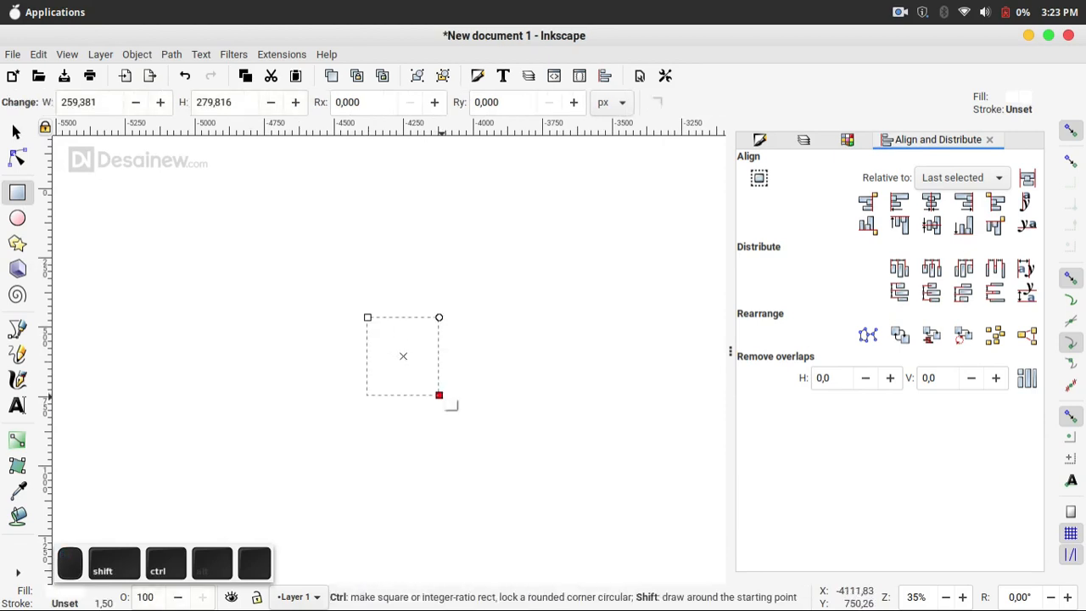
# - Fill the rectangle with the cyan 400 swatch
pyautogui.hotkey('ctrl', 'shift', 'f')
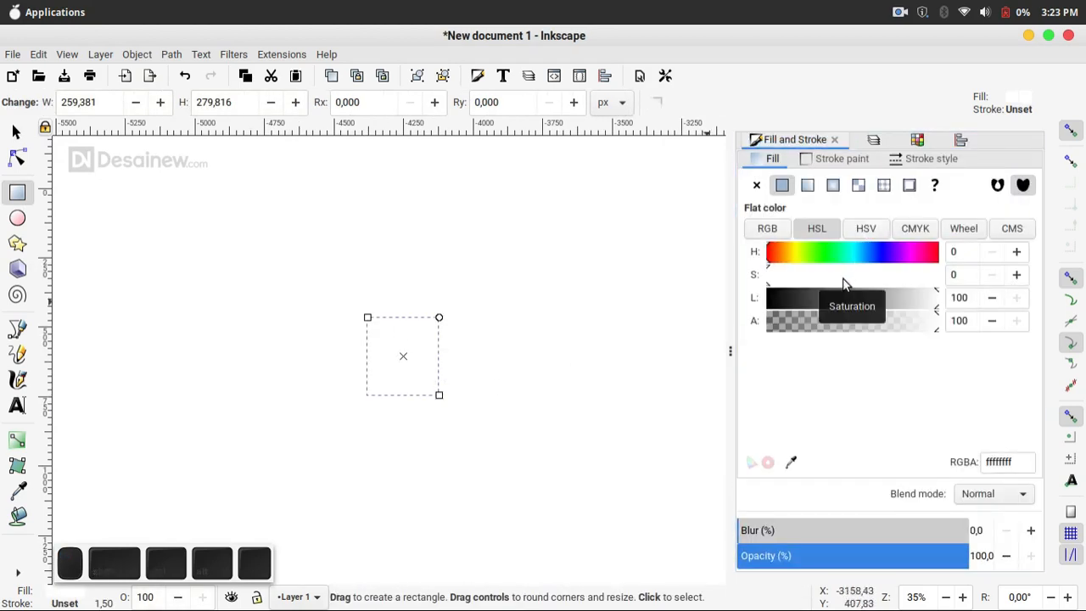
pyautogui.hotkey('ctrl', 'shift', 'w')
pyautogui.click(859, 222)
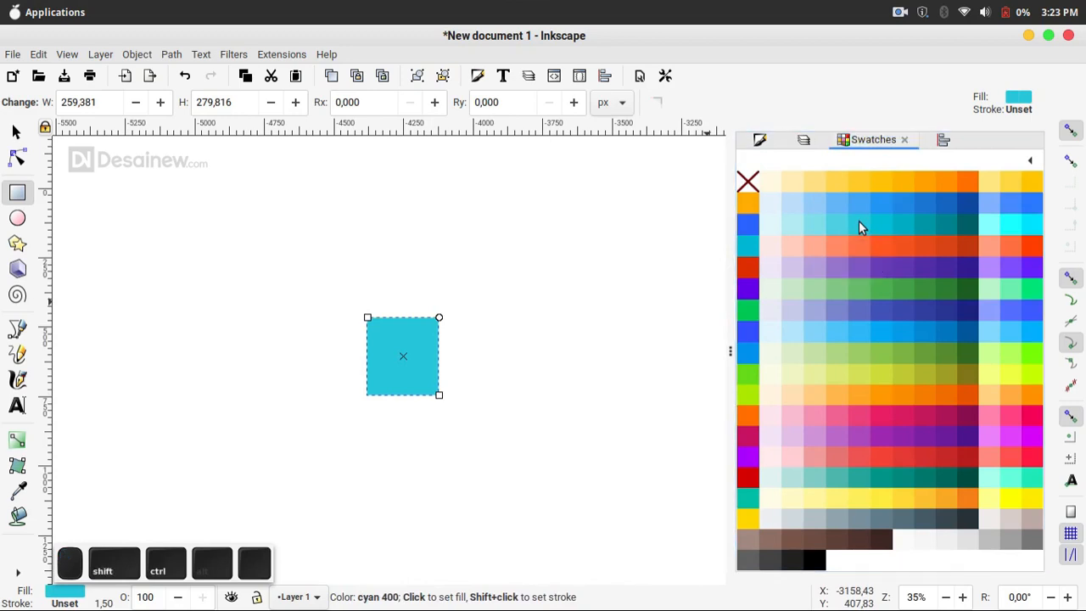
pyautogui.hotkey('ctrl', 'shift', 'f')
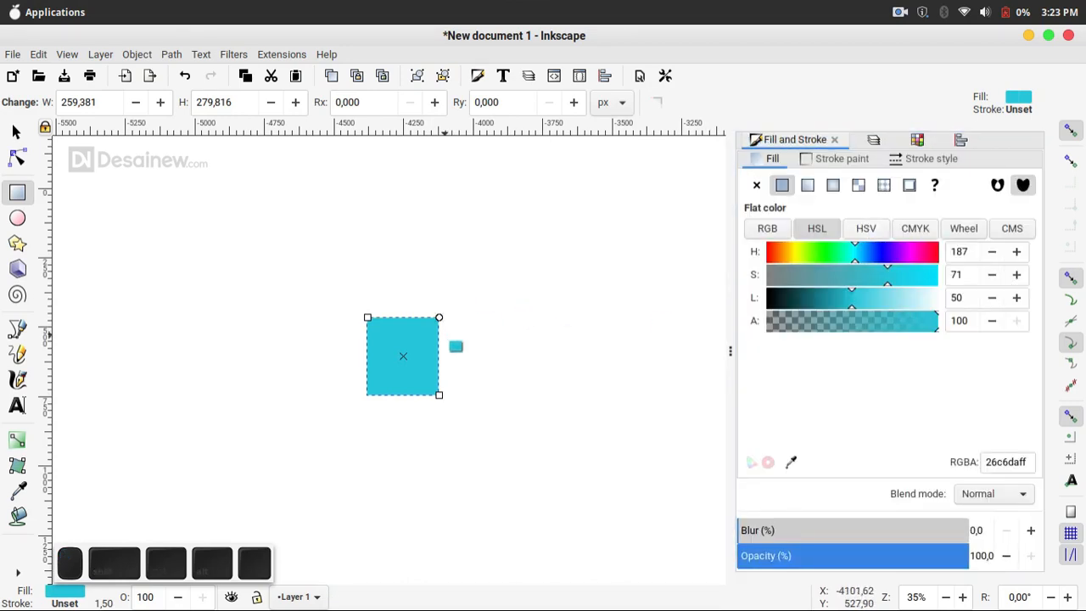
# - Set the cyan rectangle's width and height to 50 px each
pyautogui.click(14, 133)
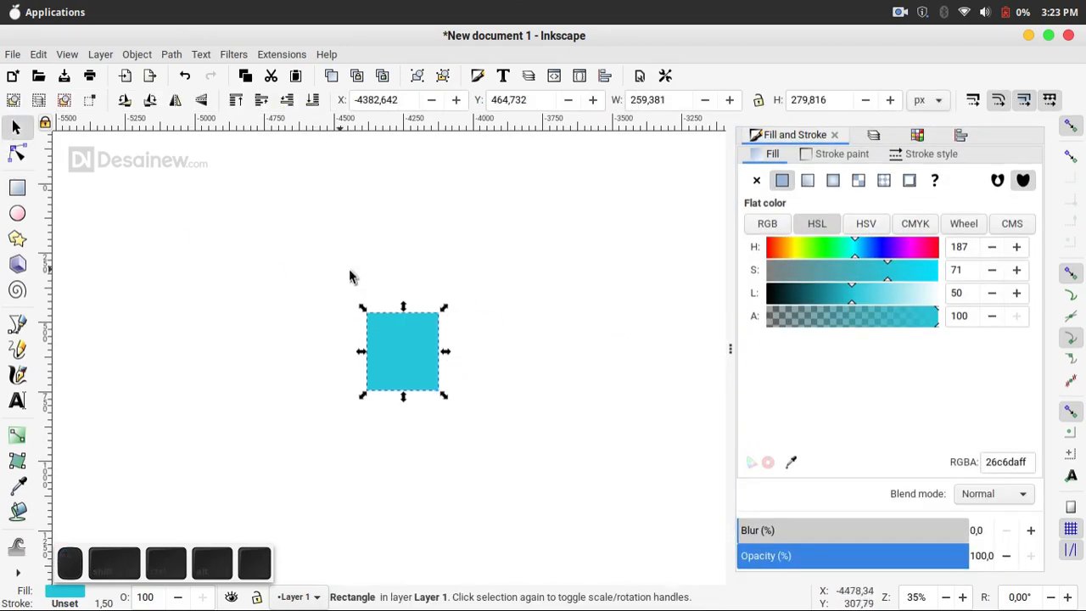
pyautogui.click(671, 100)
pyautogui.hotkey('ctrl', 'a')
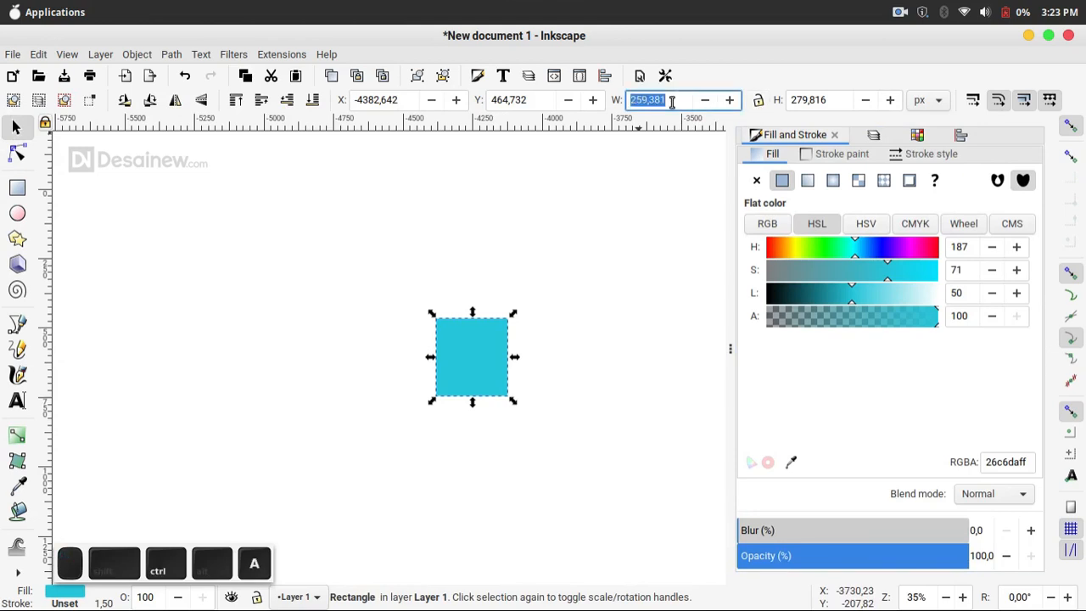
pyautogui.press('Tab')
pyautogui.write('50')
pyautogui.press('Return')
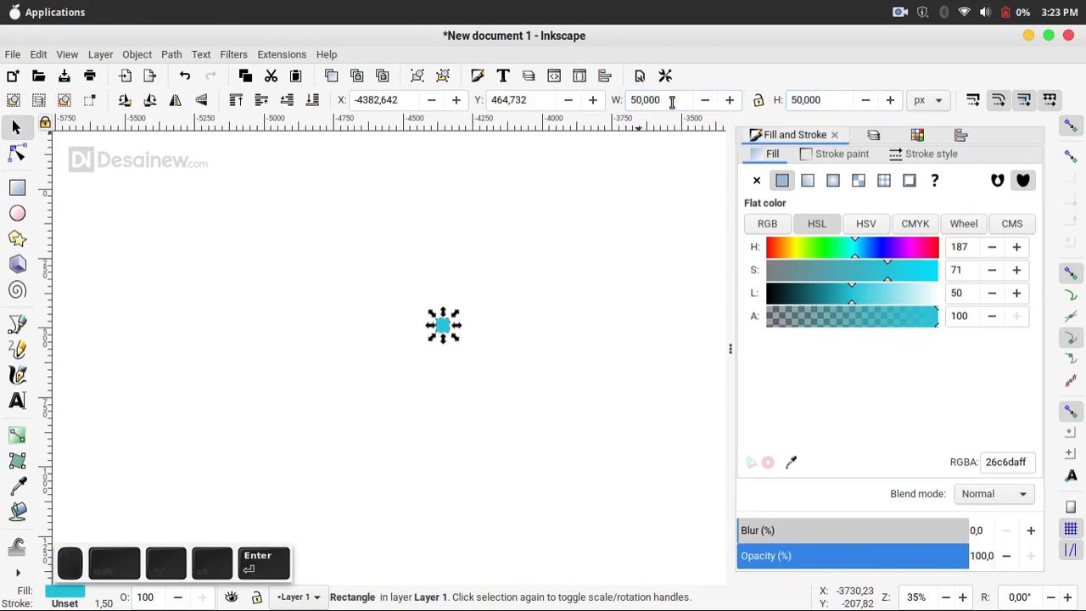
# - Skew the cyan square vertically by -12° with the Transform dialog and close the dialog
pyautogui.scroll(8, 439, 327)
pyautogui.moveTo(506, 233); pyautogui.dragTo(395, 513)
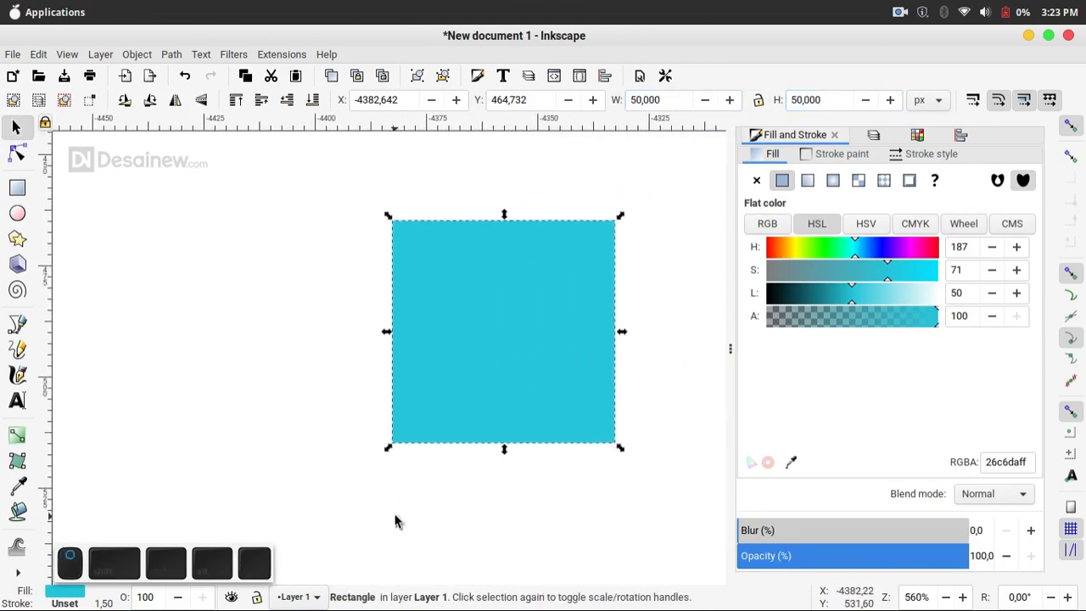
pyautogui.click(281, 413)
pyautogui.moveTo(249, 385); pyautogui.dragTo(300, 401)
pyautogui.click(482, 289)
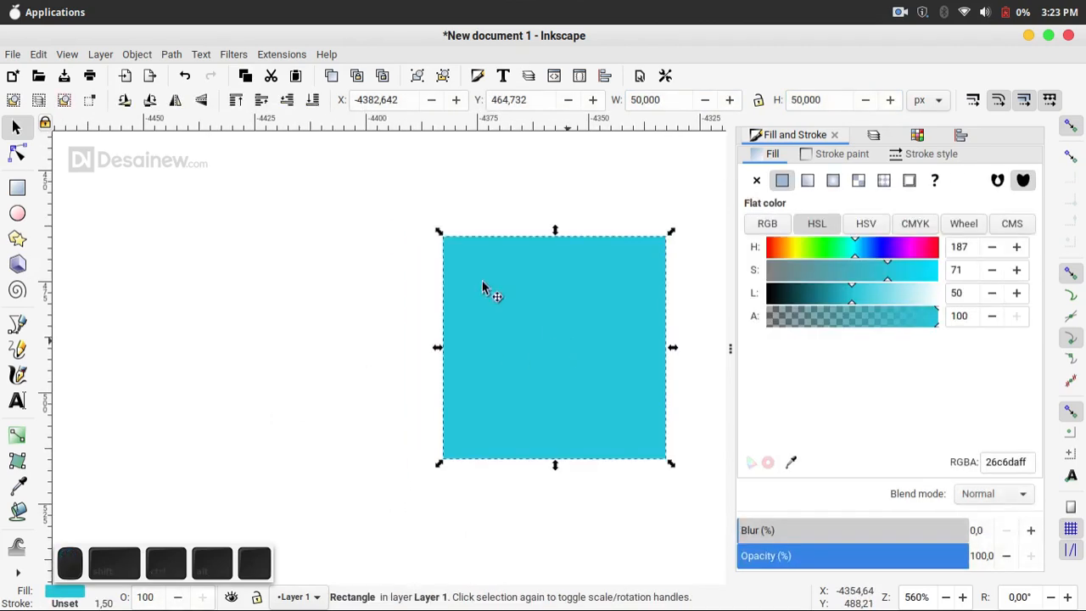
pyautogui.click(136, 54)
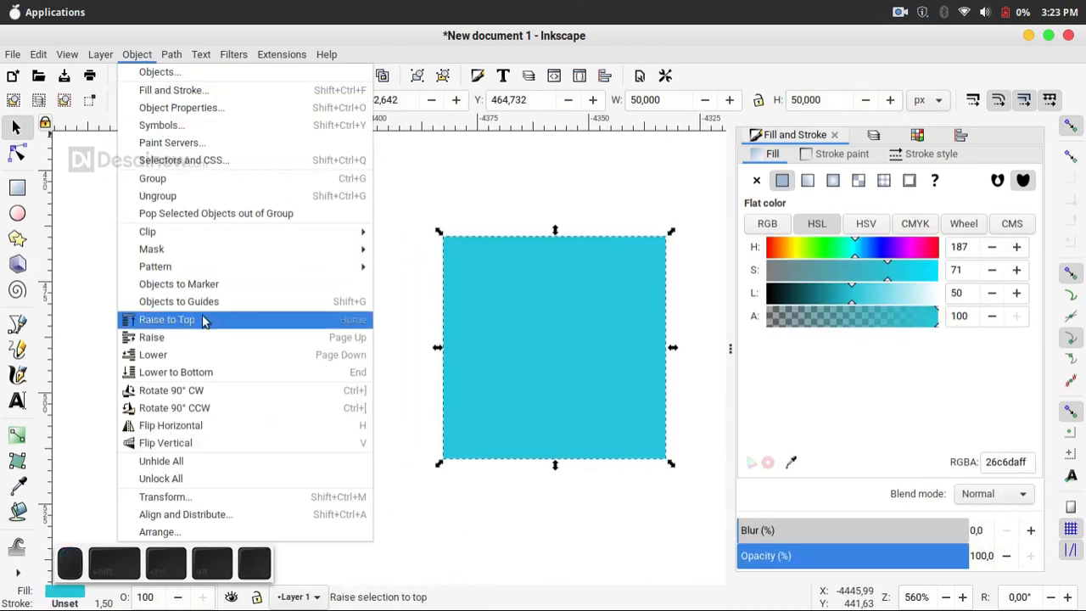
pyautogui.click(204, 494)
pyautogui.click(820, 183)
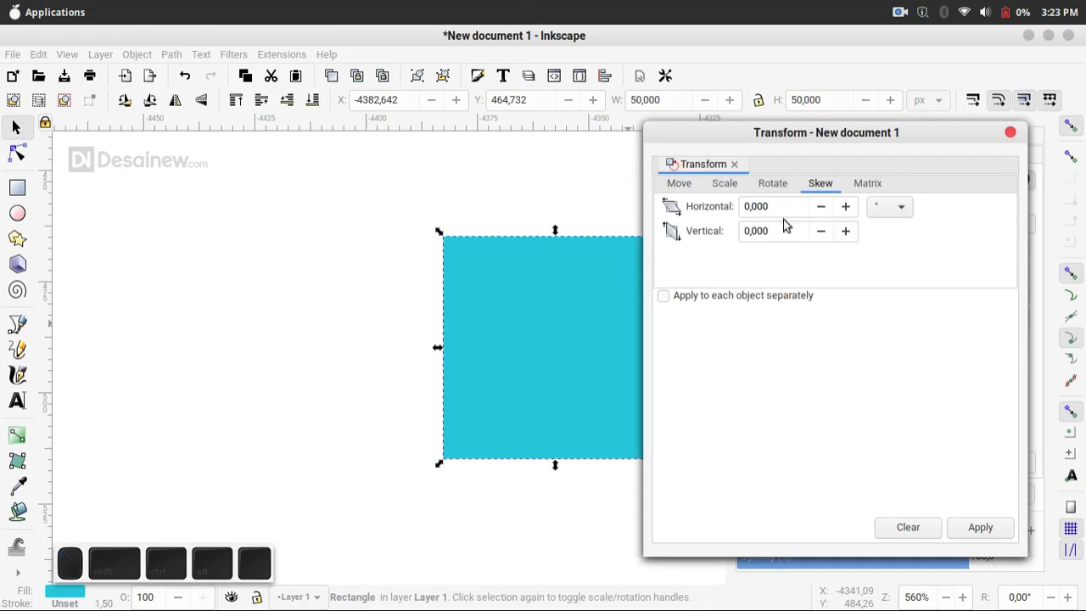
pyautogui.click(782, 231)
pyautogui.hotkey('ctrl', 'a')
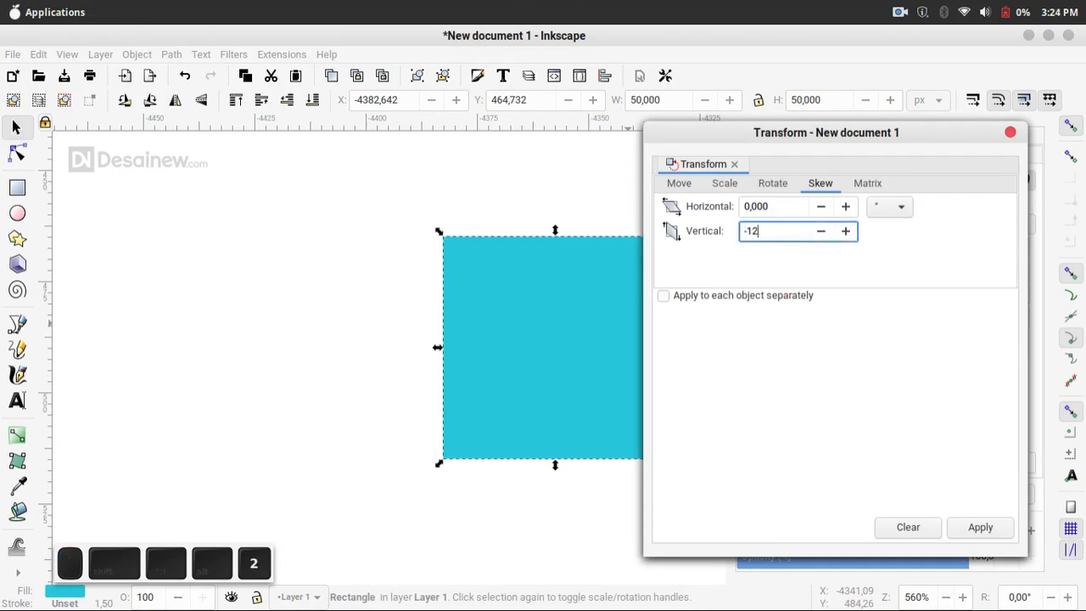
pyautogui.click(1003, 529)
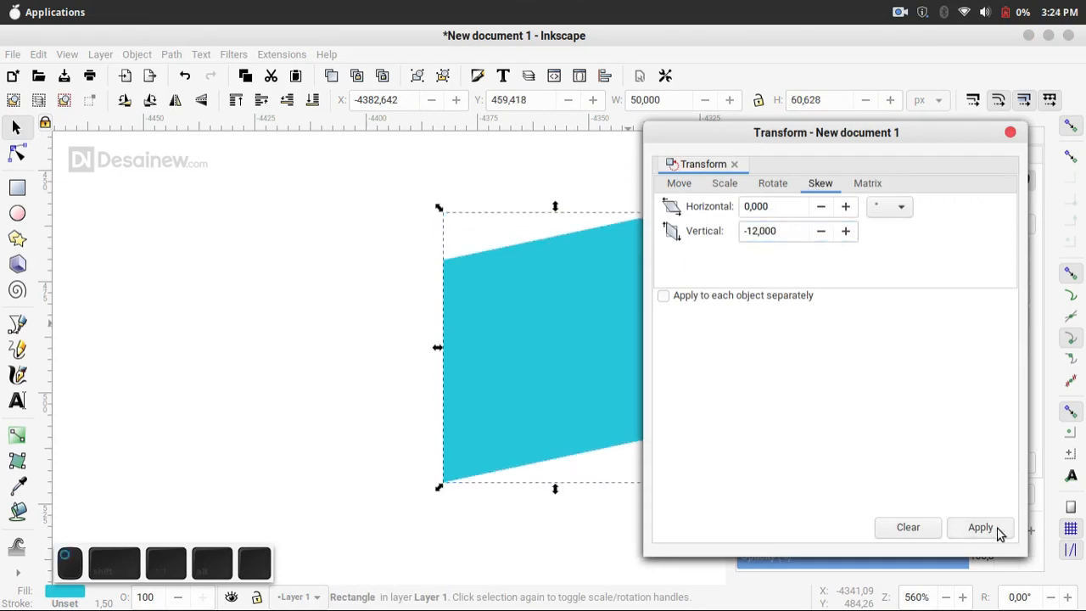
pyautogui.click(1009, 132)
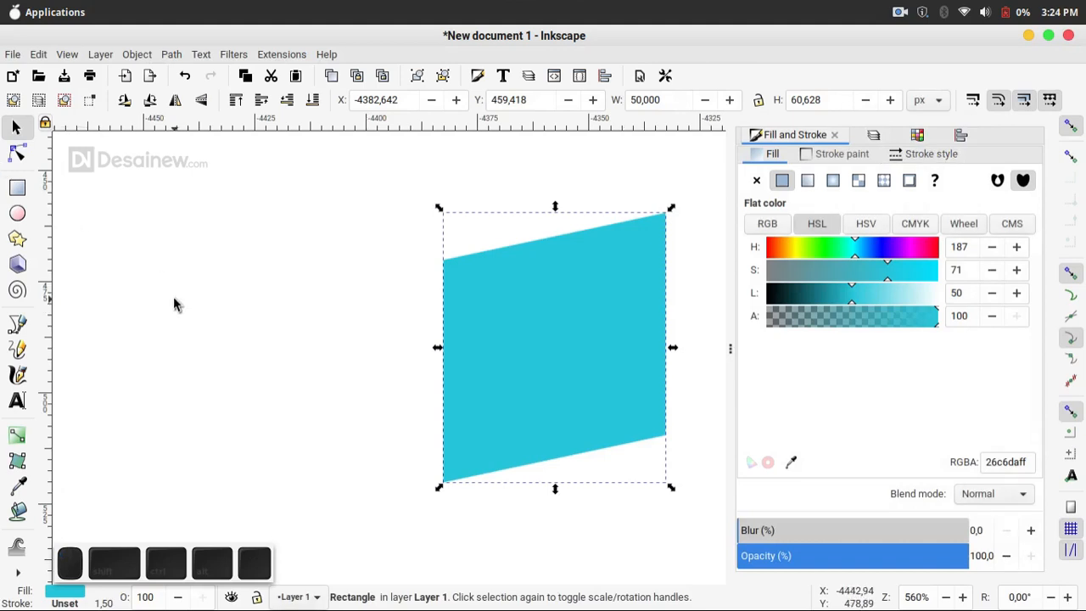
# - Add the text "Ls" in the empty area beside the skewed square and select all its characters
pyautogui.click(174, 306)
pyautogui.press('t')
pyautogui.click(139, 348)
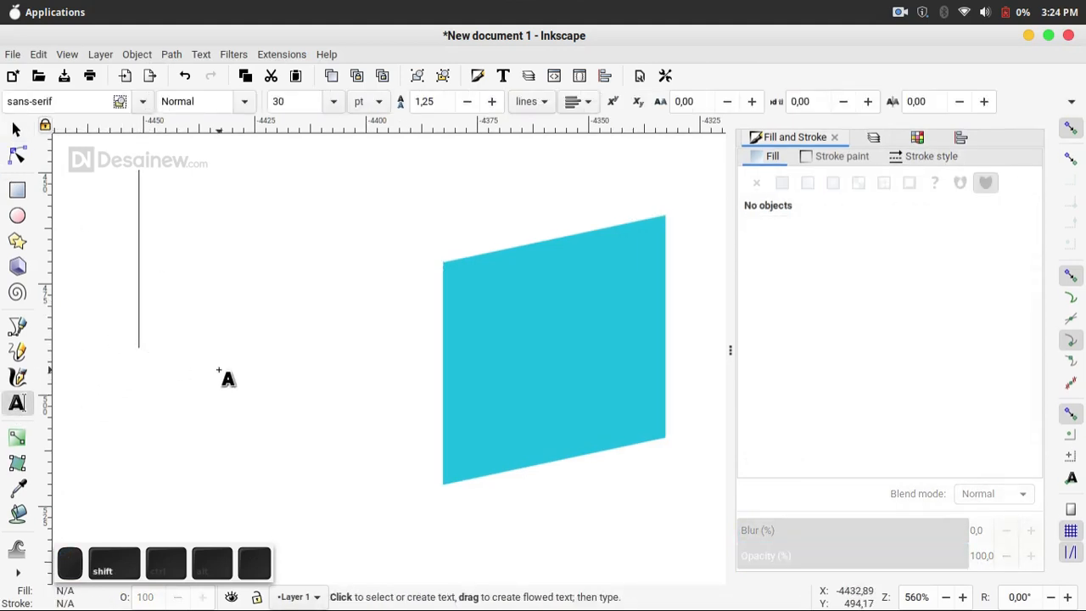
pyautogui.write('Ls')
pyautogui.hotkey('ctrl', 'a')
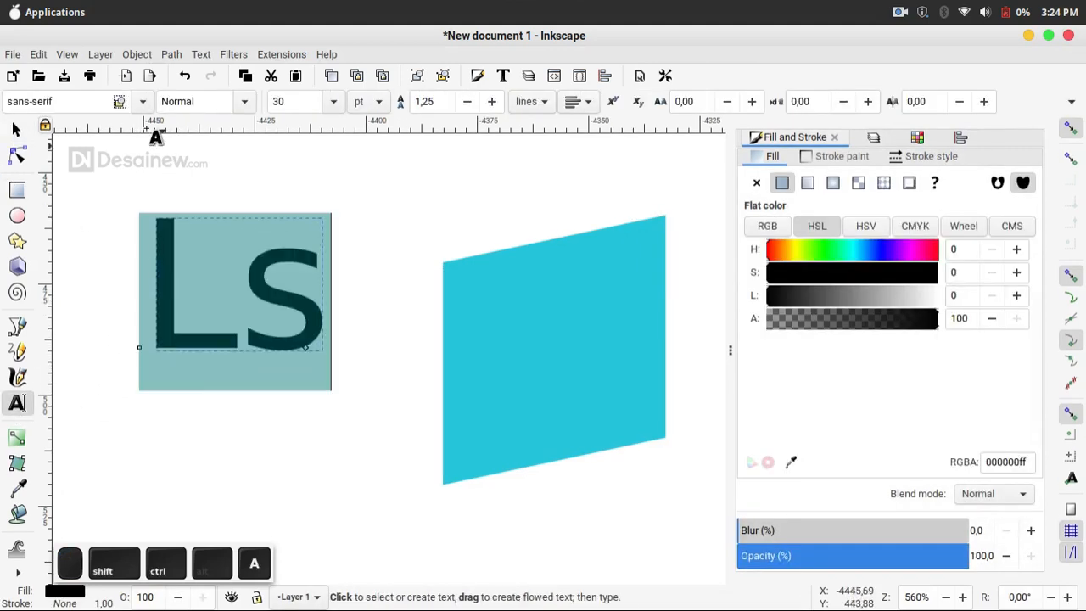
# - Set the "Ls" text's font to Montserrat with the Heavy style
pyautogui.tripleClick(84, 106)
pyautogui.write('Mont')
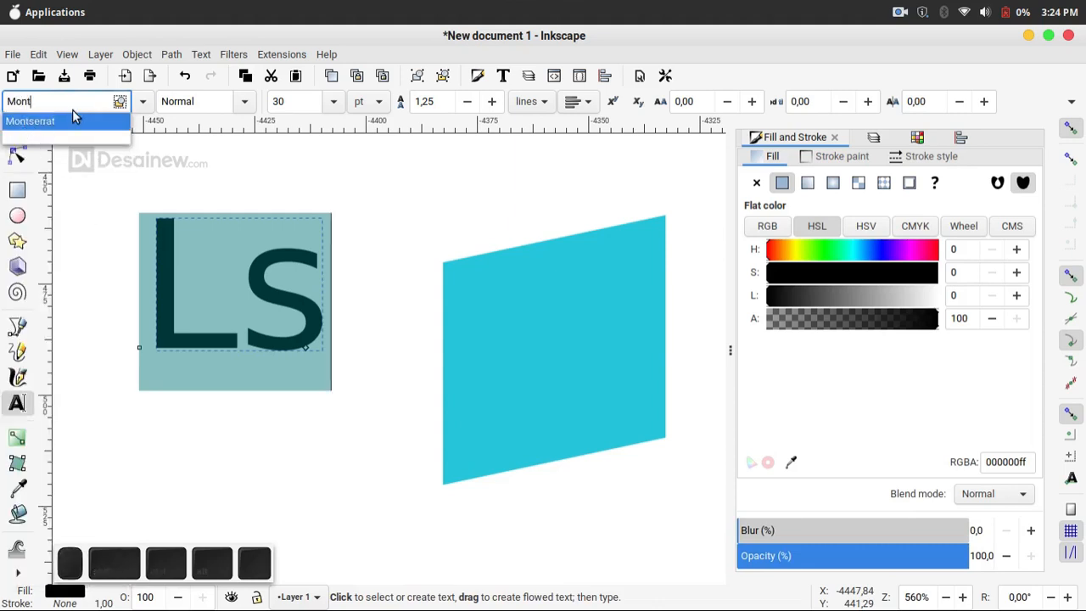
pyautogui.click(75, 120)
pyautogui.click(237, 103)
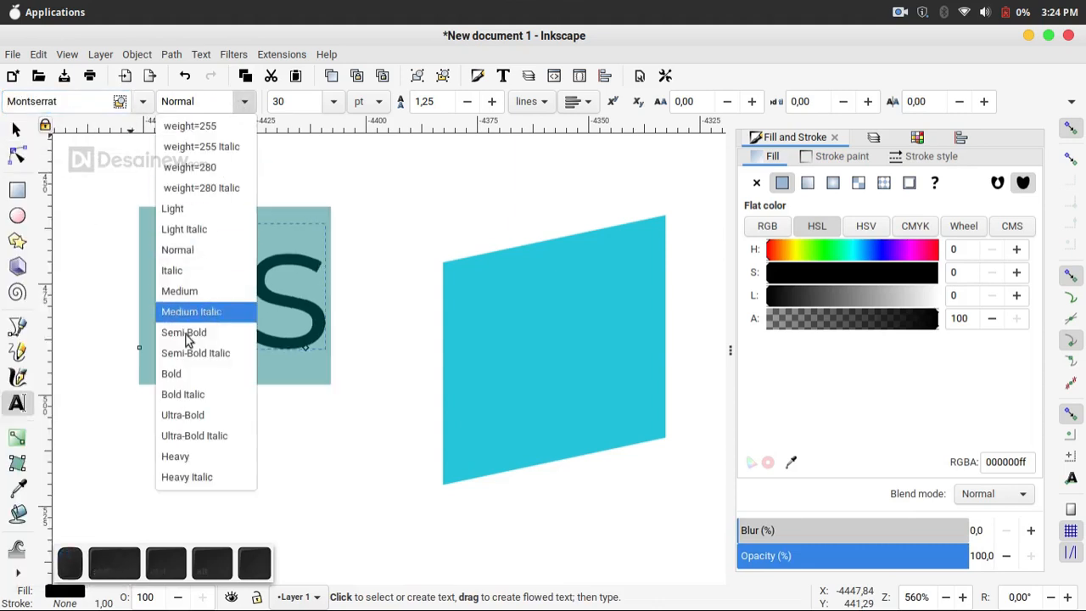
pyautogui.click(180, 453)
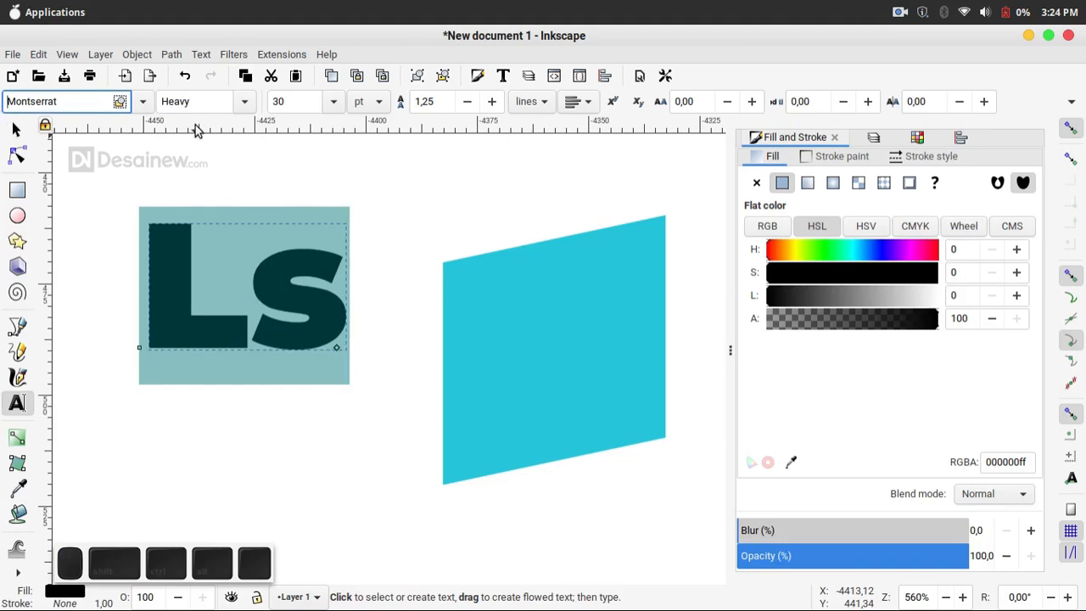
pyautogui.click(15, 129)
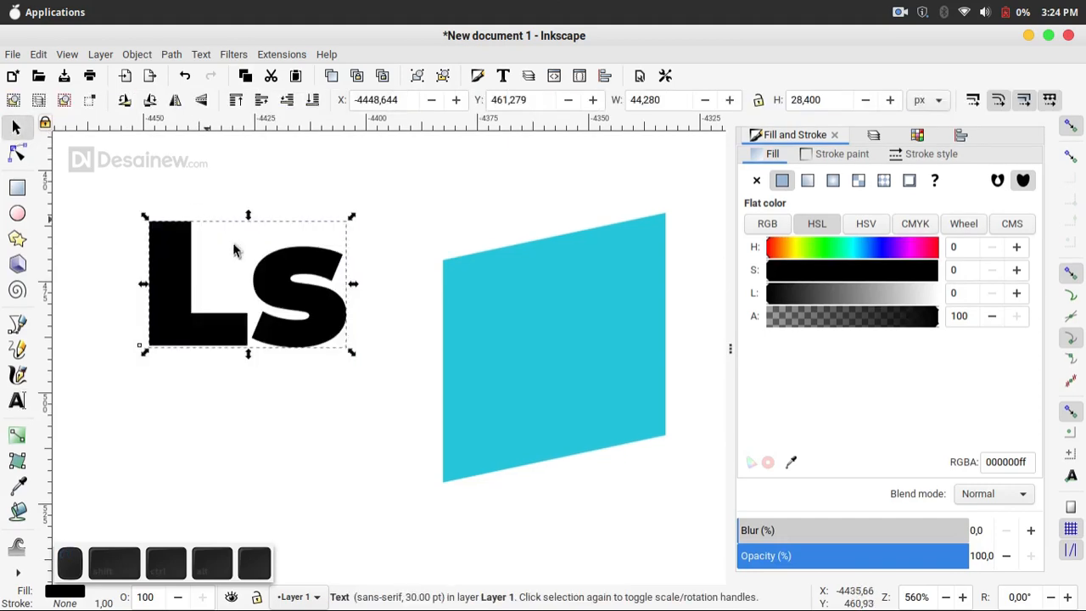
# - Switch to Gpick and copy the hex code of crimson swatch 4, #D92850
pyautogui.click(1029, 37)
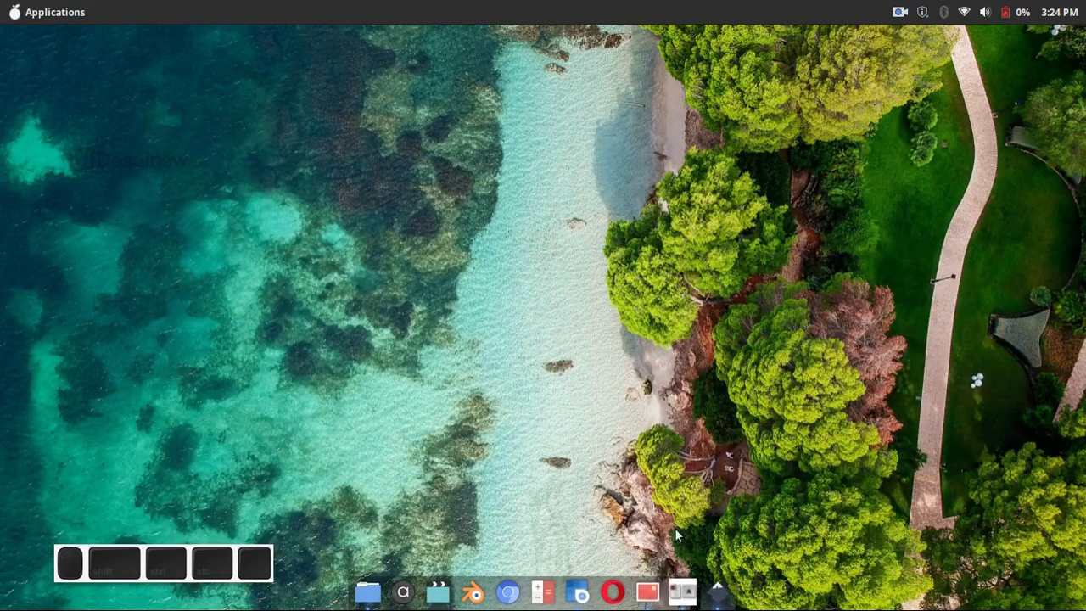
pyautogui.click(577, 591)
pyautogui.press('space')
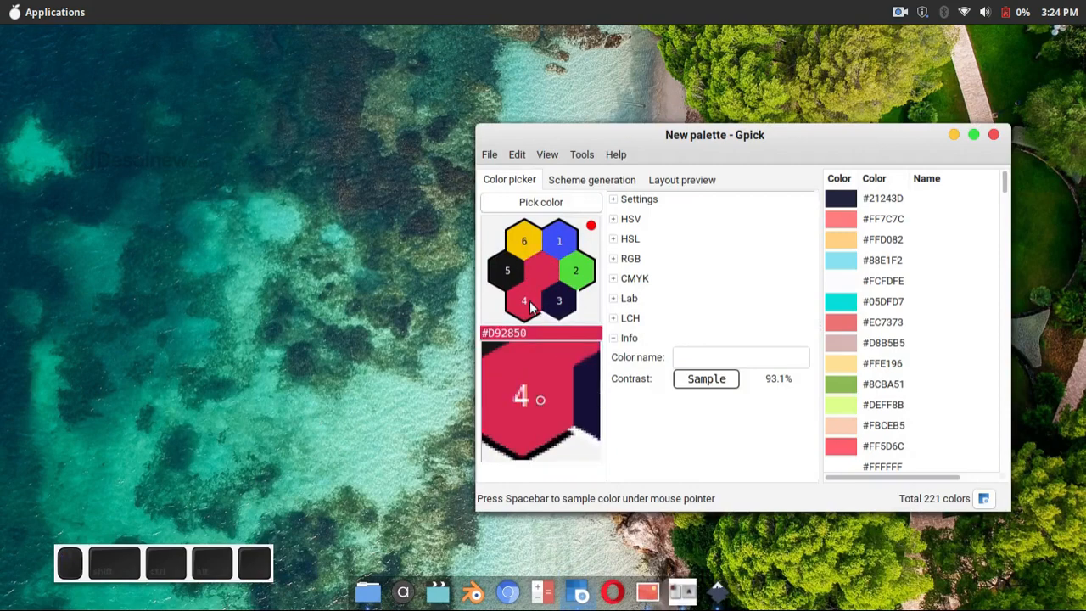
pyautogui.rightClick(530, 301)
pyautogui.moveTo(669, 363)
pyautogui.click(716, 363)
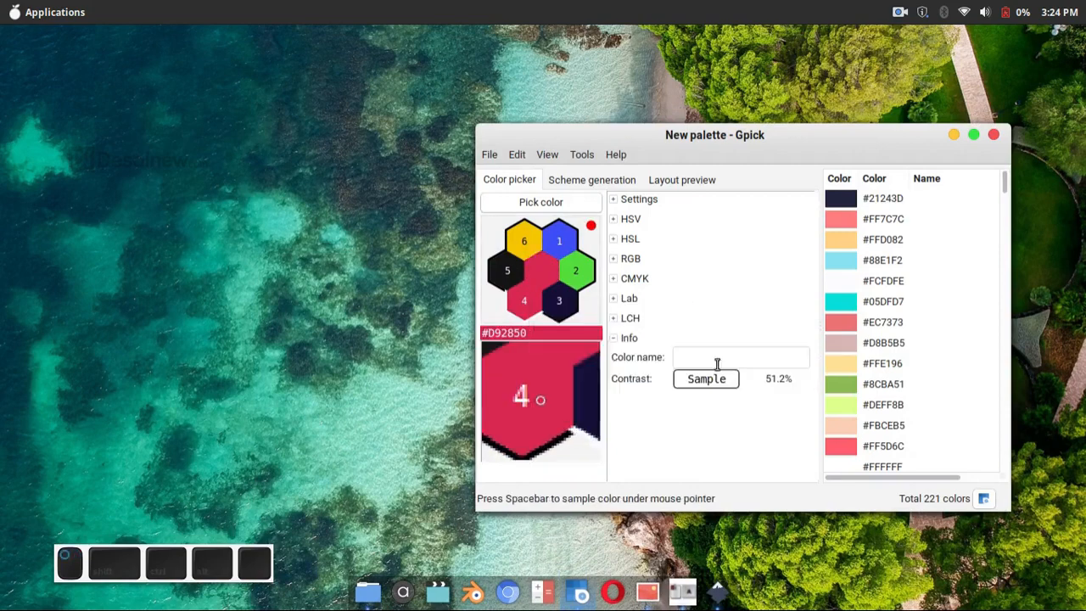
pyautogui.click(954, 135)
# - Return to Inkscape and set the "Ls" text's fill colour to D92850
pyautogui.click(717, 585)
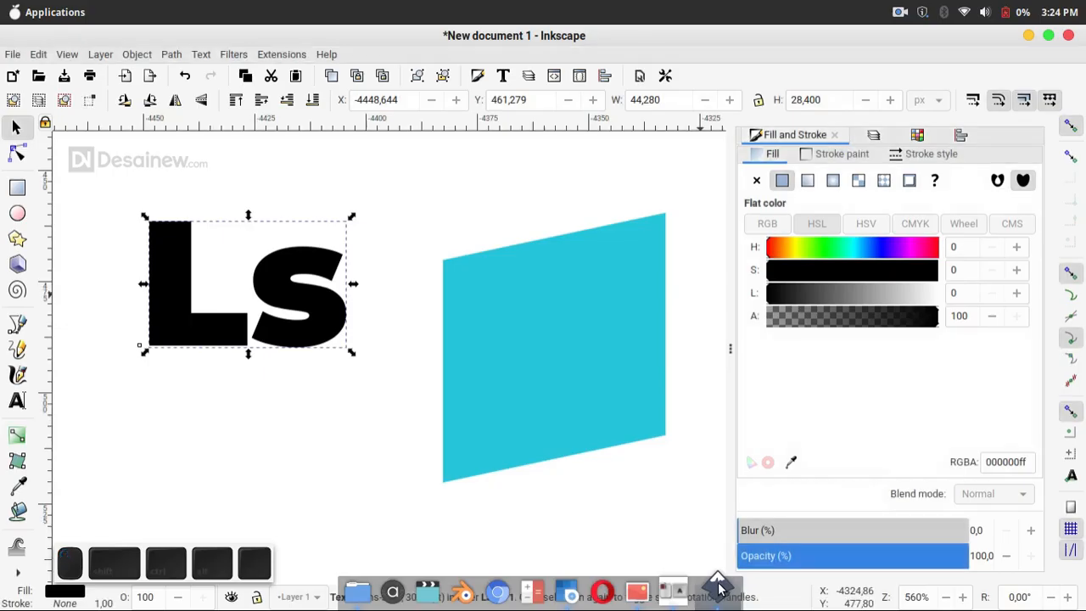
pyautogui.hotkey('ctrl', 'shift', 'f')
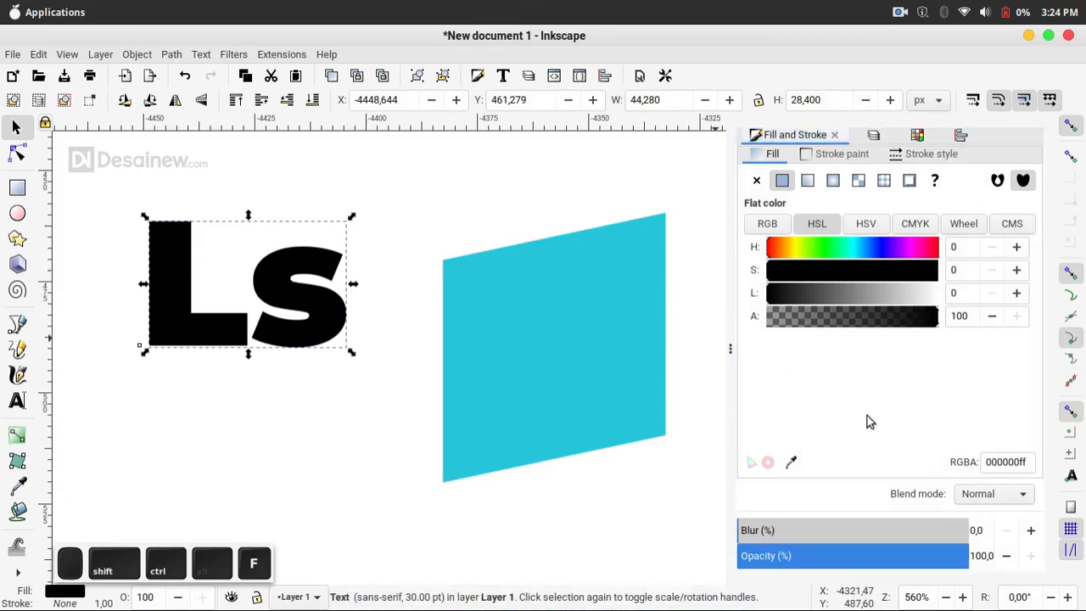
pyautogui.click(995, 463)
pyautogui.hotkey('ctrl', 'a')
pyautogui.write('DC2850')
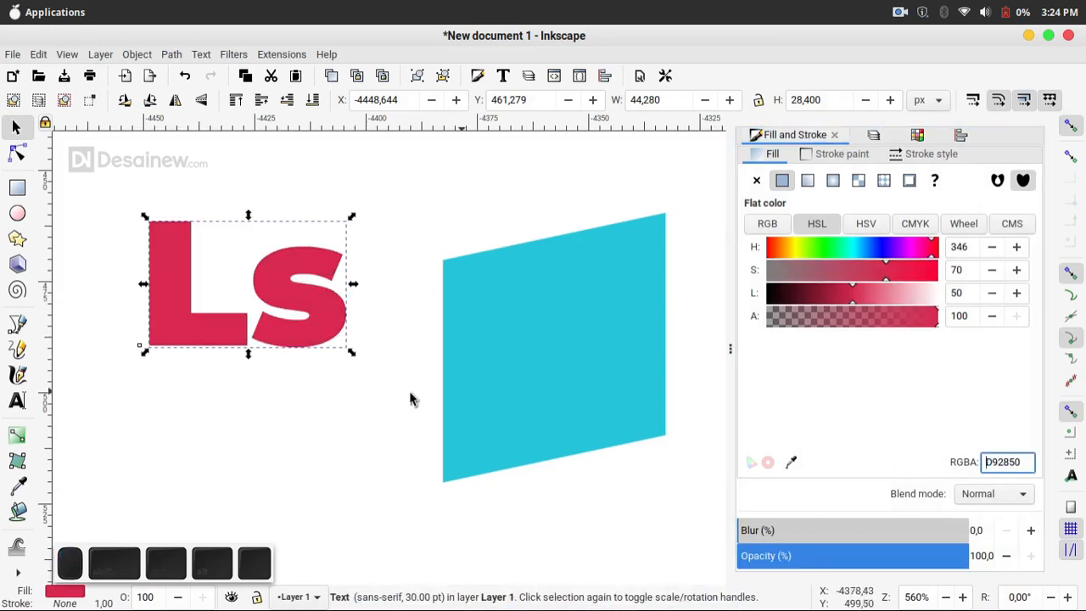
# - Convert the "Ls" text from a text object to paths
pyautogui.click(199, 365)
pyautogui.moveTo(189, 356); pyautogui.dragTo(230, 372)
pyautogui.click(341, 312)
pyautogui.moveTo(161, 292); pyautogui.dragTo(314, 305)
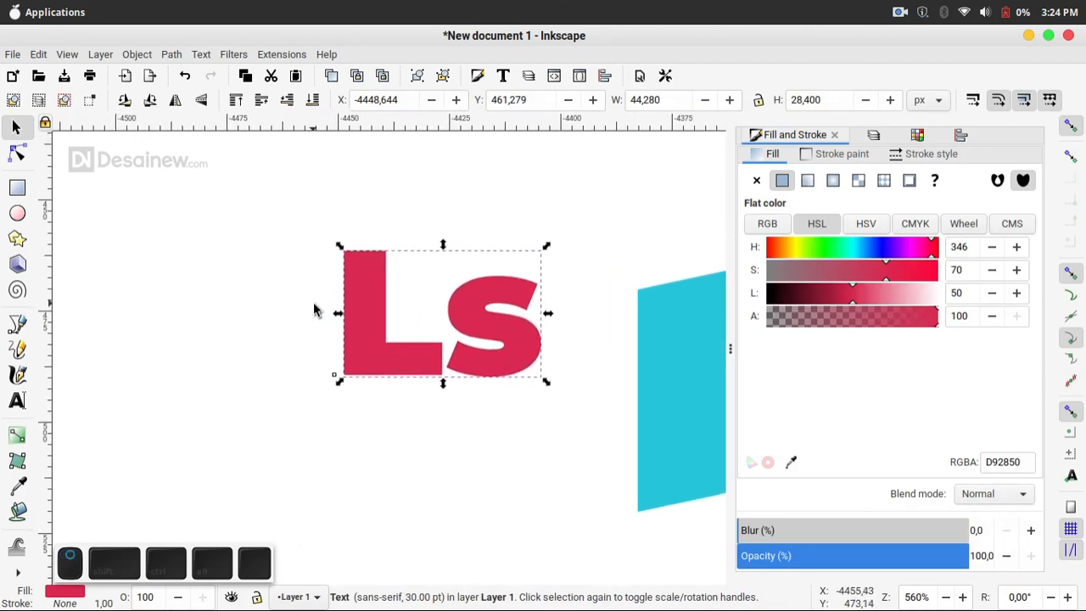
pyautogui.click(172, 55)
pyautogui.click(188, 74)
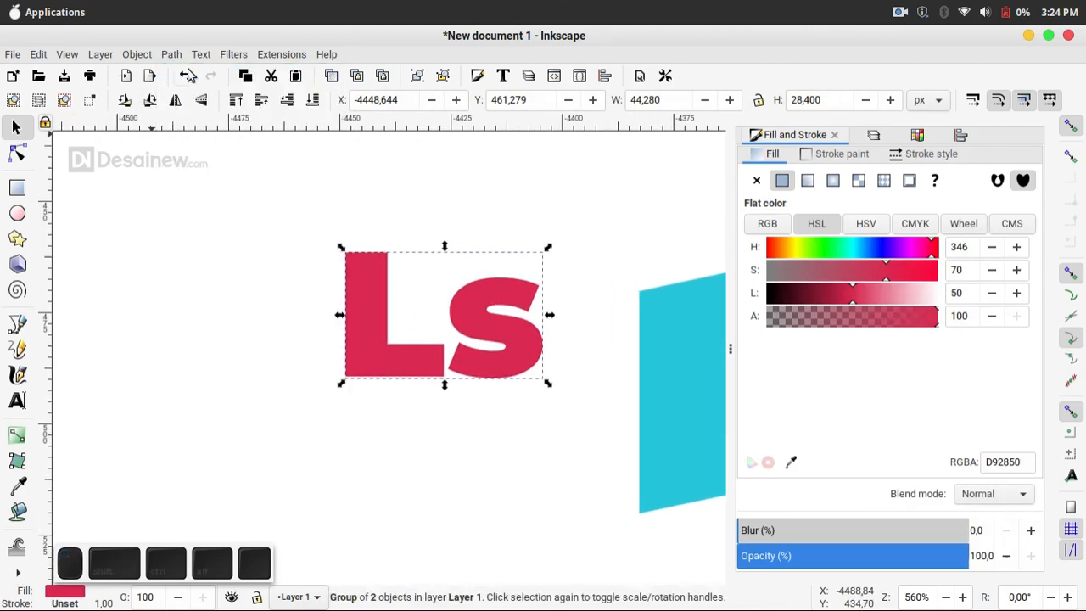
# - Ungroup the converted L and s letters and merge them into a single path with Union
pyautogui.click(137, 54)
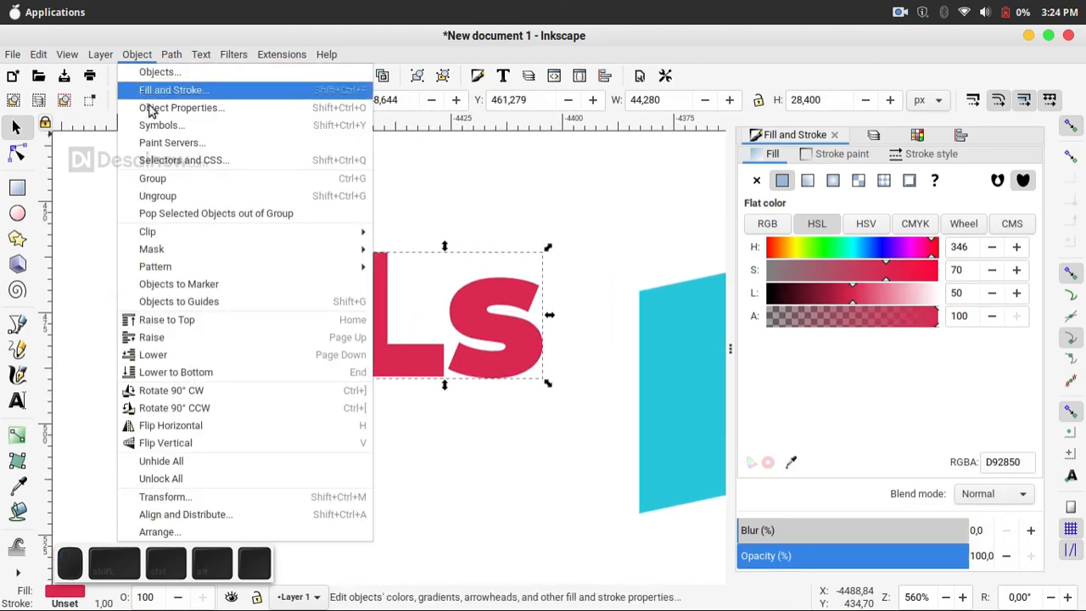
pyautogui.click(161, 197)
pyautogui.click(172, 54)
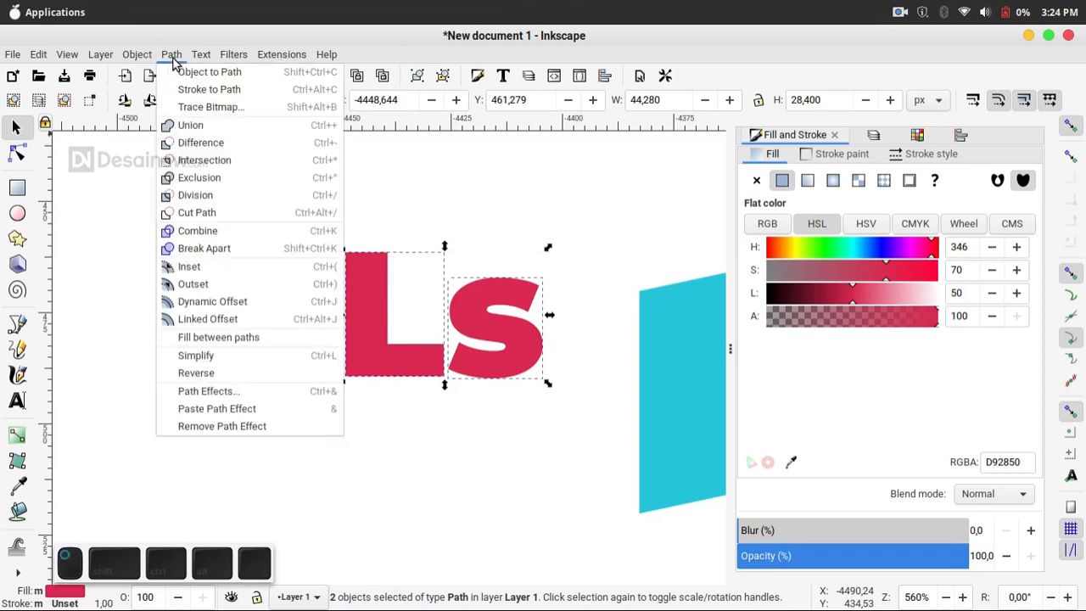
pyautogui.click(188, 127)
# - Add a Perspective/Envelope path effect to the merged "Ls" path
pyautogui.moveTo(271, 364); pyautogui.dragTo(102, 369)
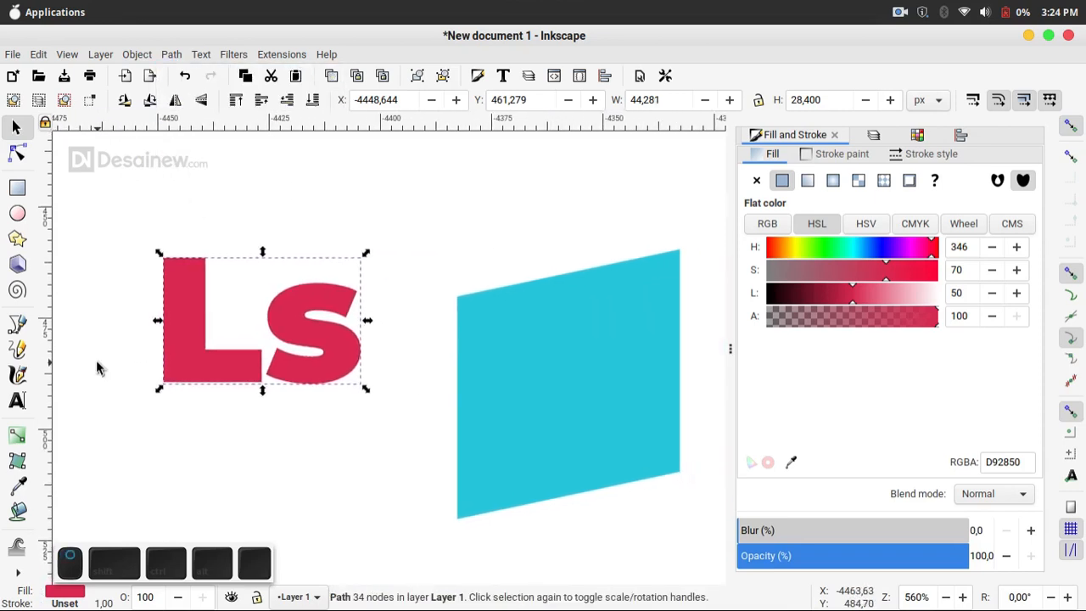
pyautogui.click(174, 56)
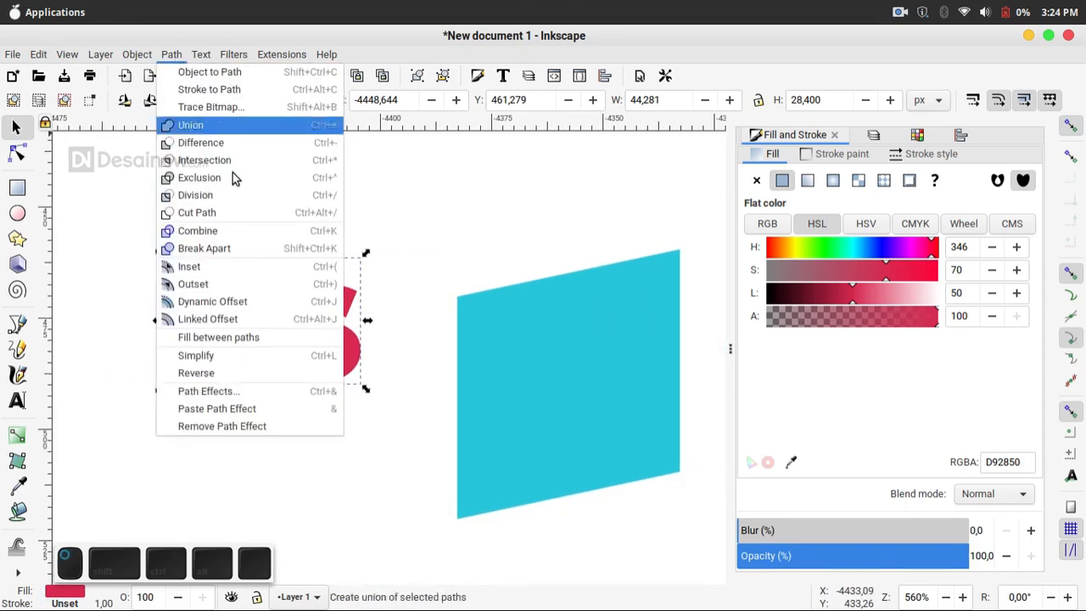
pyautogui.click(299, 389)
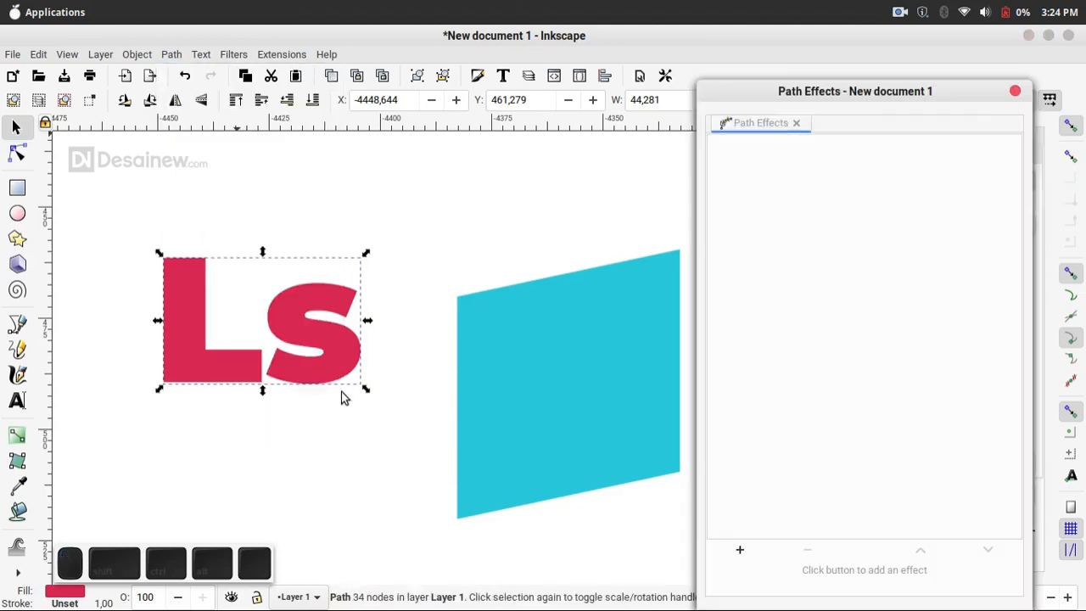
pyautogui.click(740, 550)
pyautogui.write('p')
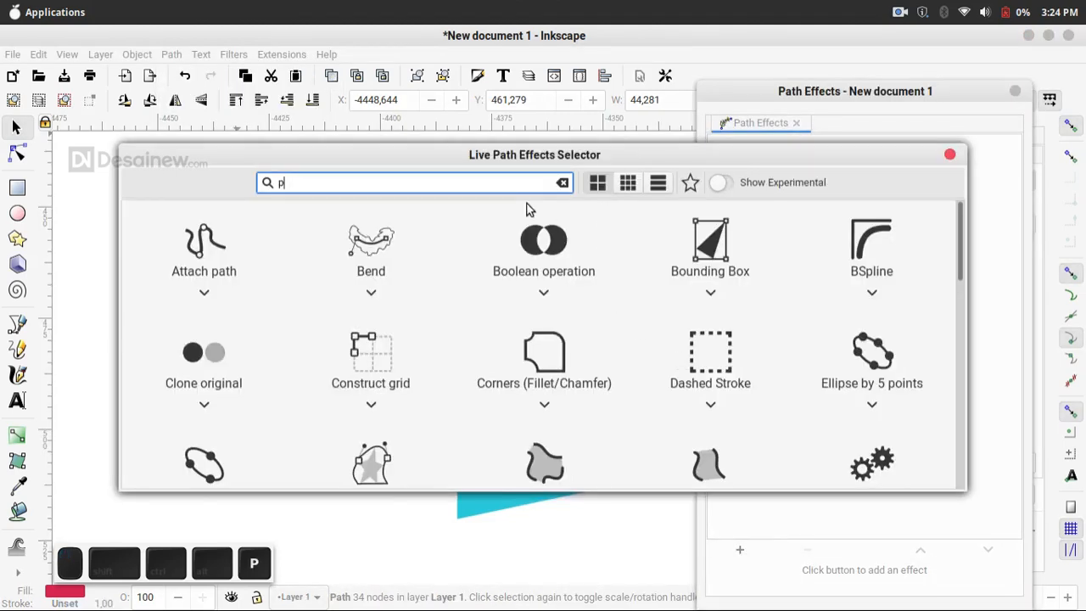
pyautogui.write('ers')
pyautogui.click(363, 257)
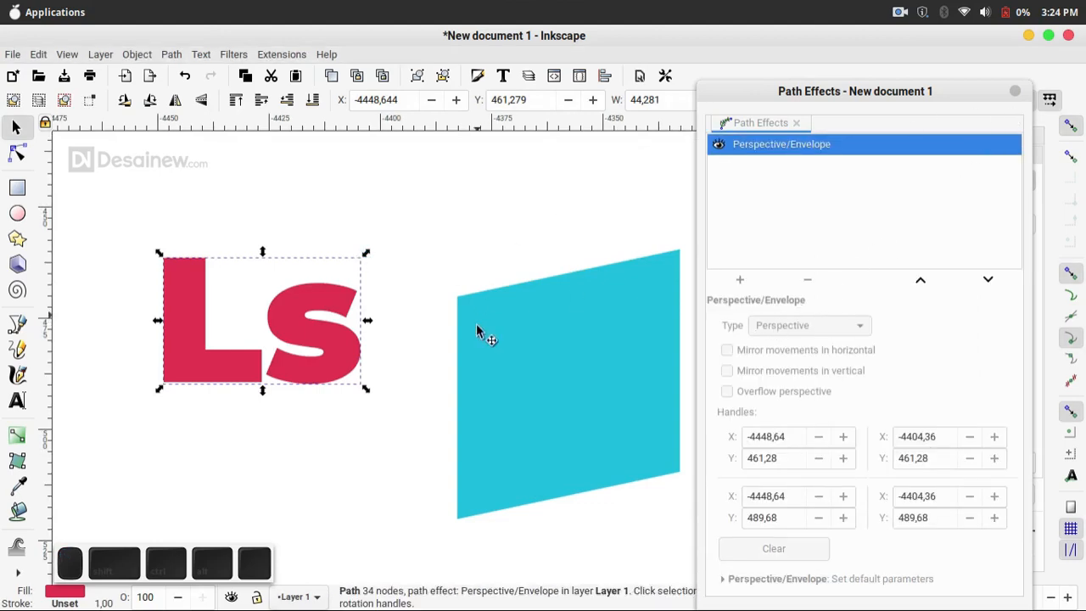
# - Move the "Ls" path onto the skewed cyan square, snapping its upper-left corner to the square's upper-left corner
pyautogui.moveTo(468, 346); pyautogui.dragTo(389, 297)
pyautogui.click(1071, 127)
pyautogui.click(1071, 127)
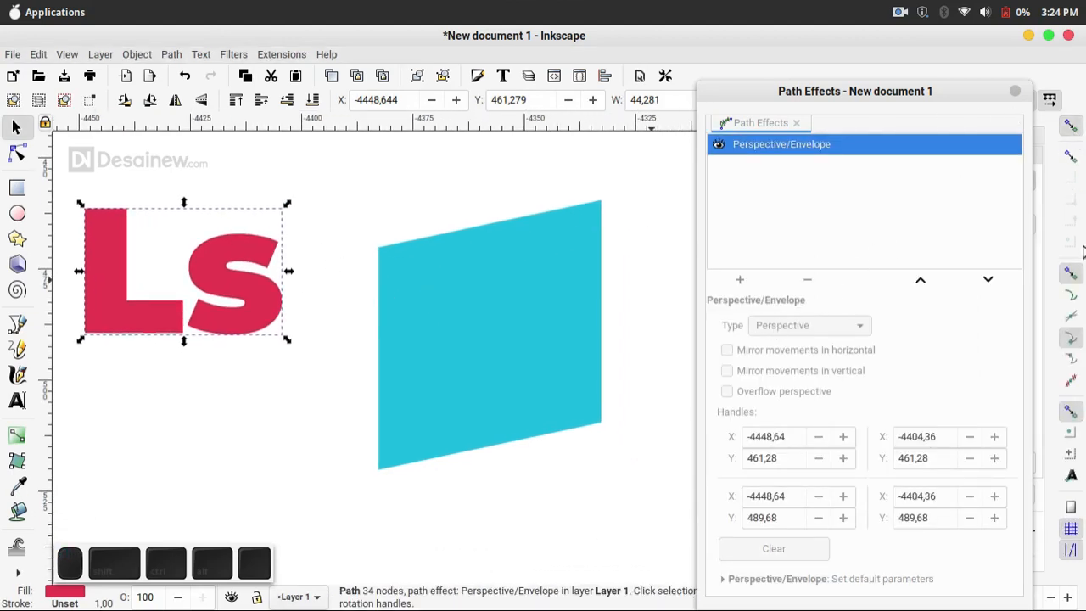
pyautogui.moveTo(361, 341); pyautogui.dragTo(427, 353)
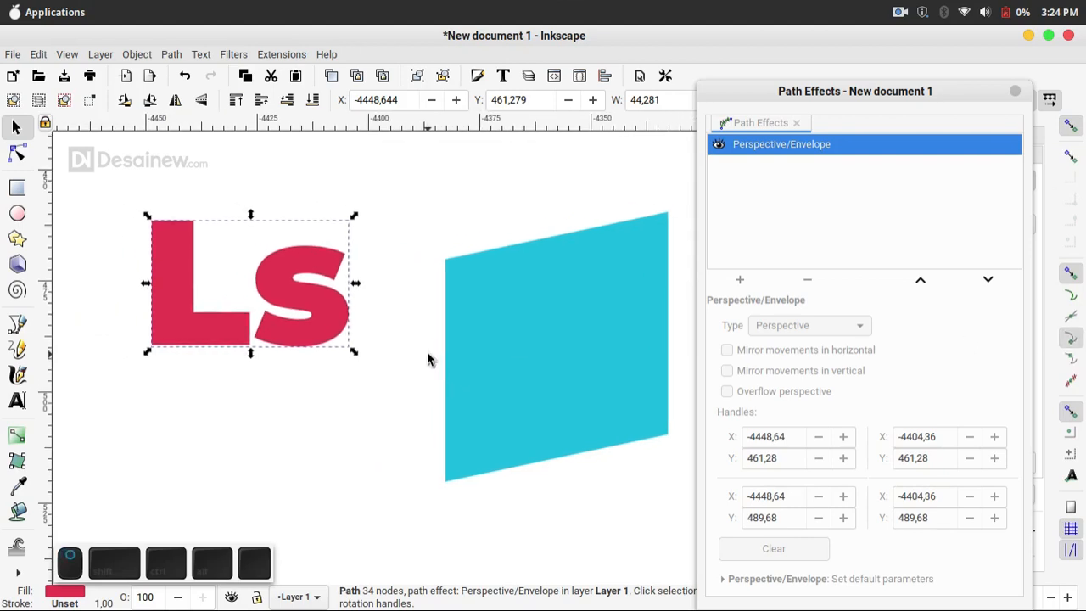
pyautogui.moveTo(178, 243); pyautogui.dragTo(484, 298)
pyautogui.moveTo(372, 311); pyautogui.dragTo(170, 333)
# - Snap the remaining three perspective handles of the "Ls" path to the skewed square's corners and close the path effects
pyautogui.click(17, 155)
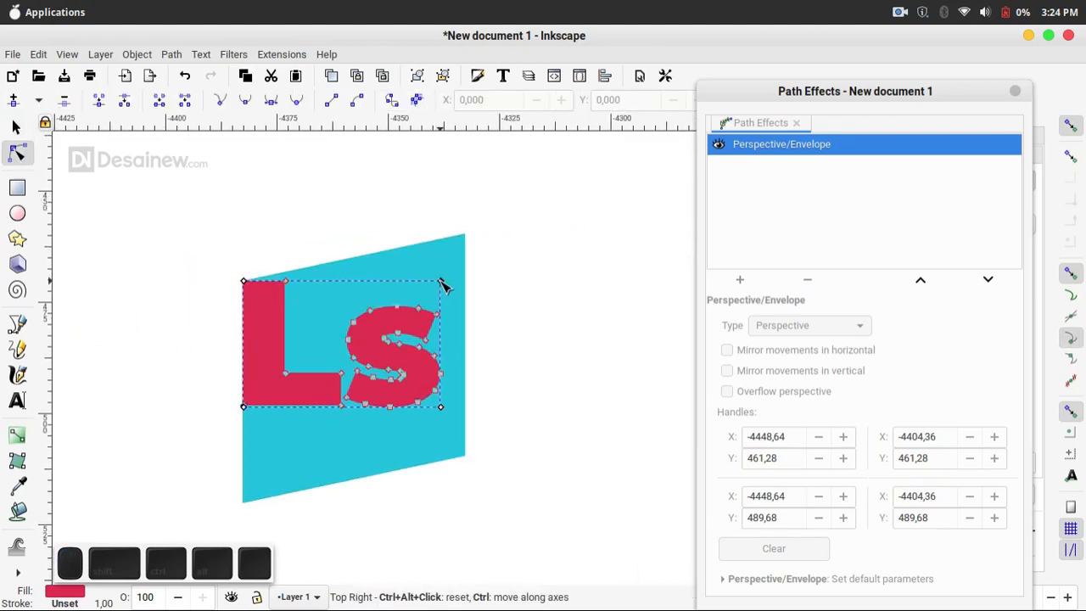
pyautogui.moveTo(445, 282); pyautogui.dragTo(466, 232)
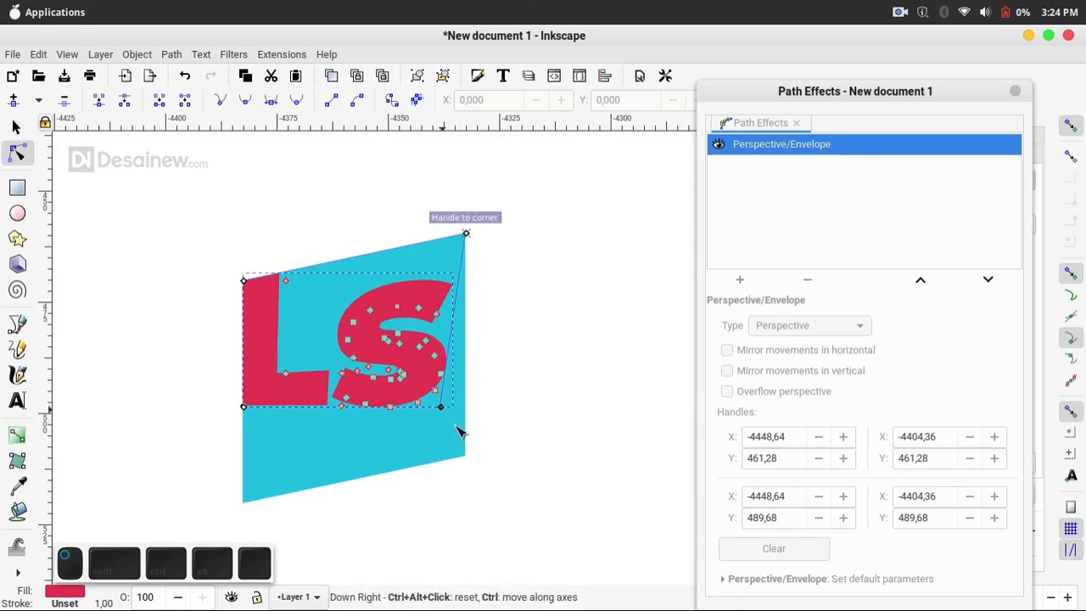
pyautogui.moveTo(442, 408); pyautogui.dragTo(466, 456)
pyautogui.moveTo(246, 413); pyautogui.dragTo(244, 501)
pyautogui.click(23, 130)
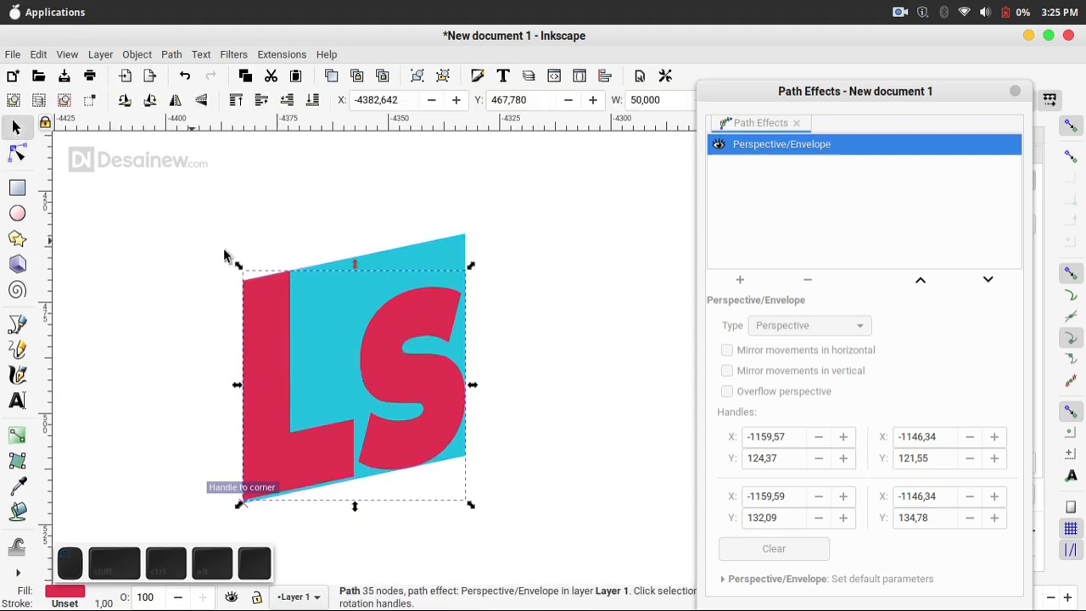
pyautogui.click(1016, 91)
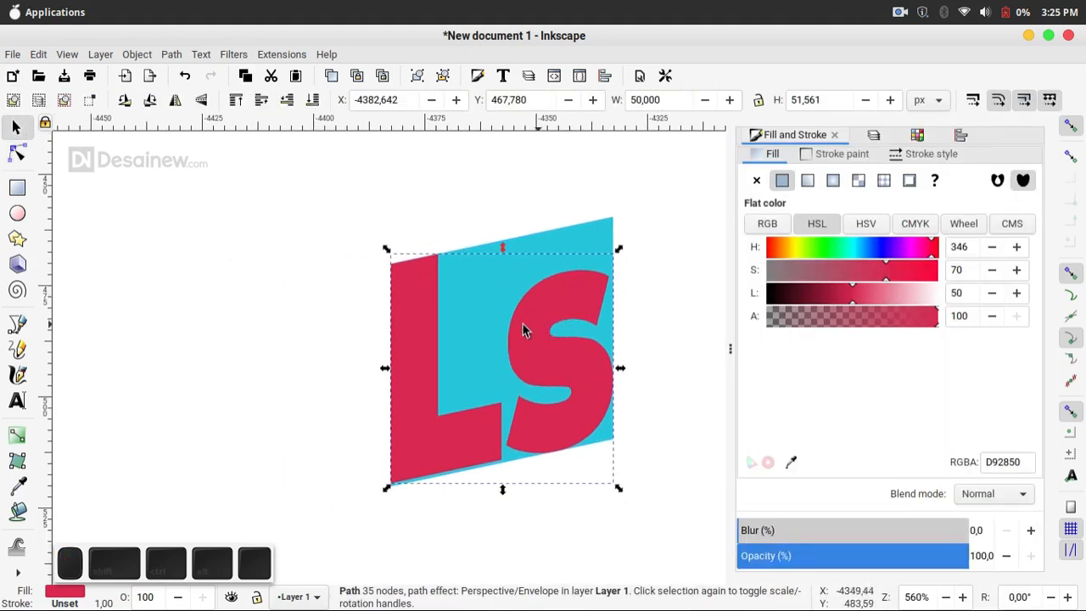
# - Move the distorted "Ls" lettering off the skewed cyan square and delete the square
pyautogui.moveTo(524, 329); pyautogui.dragTo(254, 318)
pyautogui.click(485, 321)
pyautogui.press('Delete')
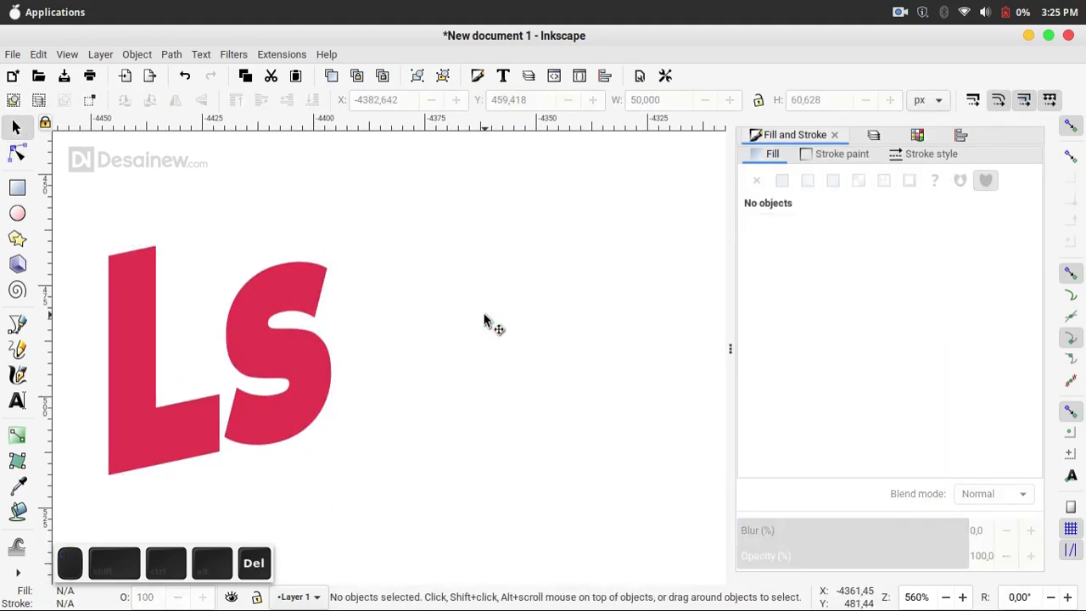
# - Convert the perspective-distorted "Ls" to a plain path with Object to Path and keep it selected
pyautogui.moveTo(387, 326); pyautogui.dragTo(533, 326)
pyautogui.moveTo(472, 306); pyautogui.dragTo(531, 299)
pyautogui.click(341, 312)
pyautogui.moveTo(369, 309); pyautogui.dragTo(436, 289)
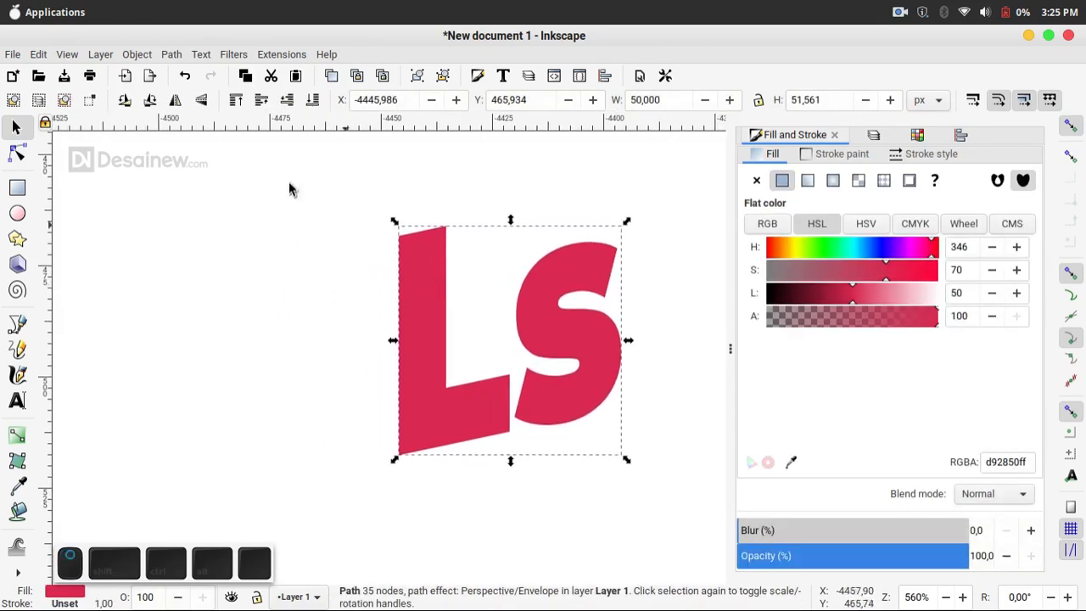
pyautogui.click(172, 55)
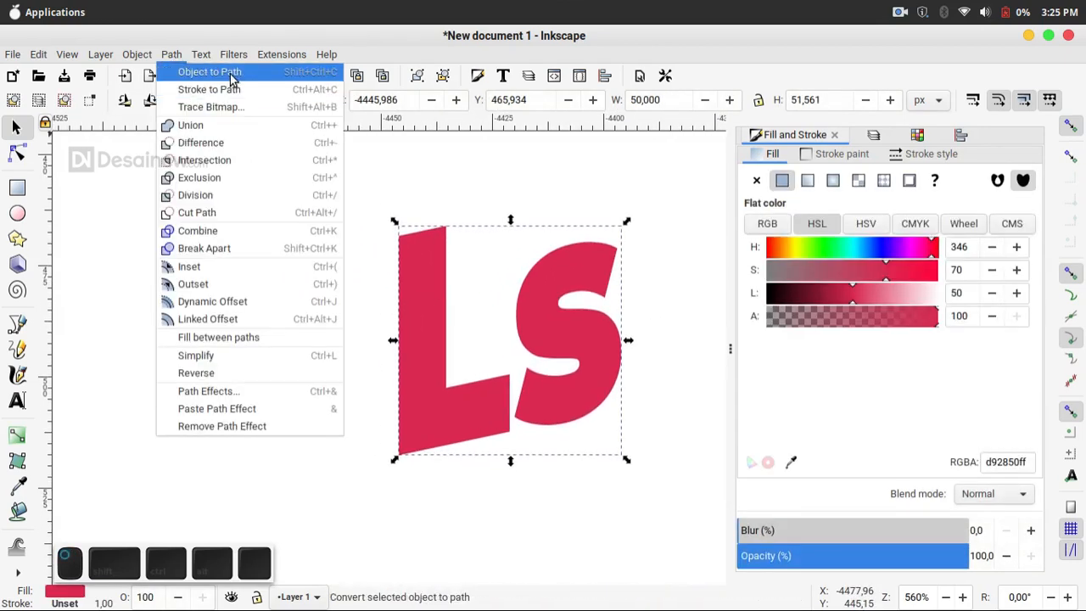
pyautogui.click(225, 73)
pyautogui.moveTo(310, 305); pyautogui.dragTo(190, 322)
pyautogui.click(584, 341)
pyautogui.scroll(-1, 307, 365)
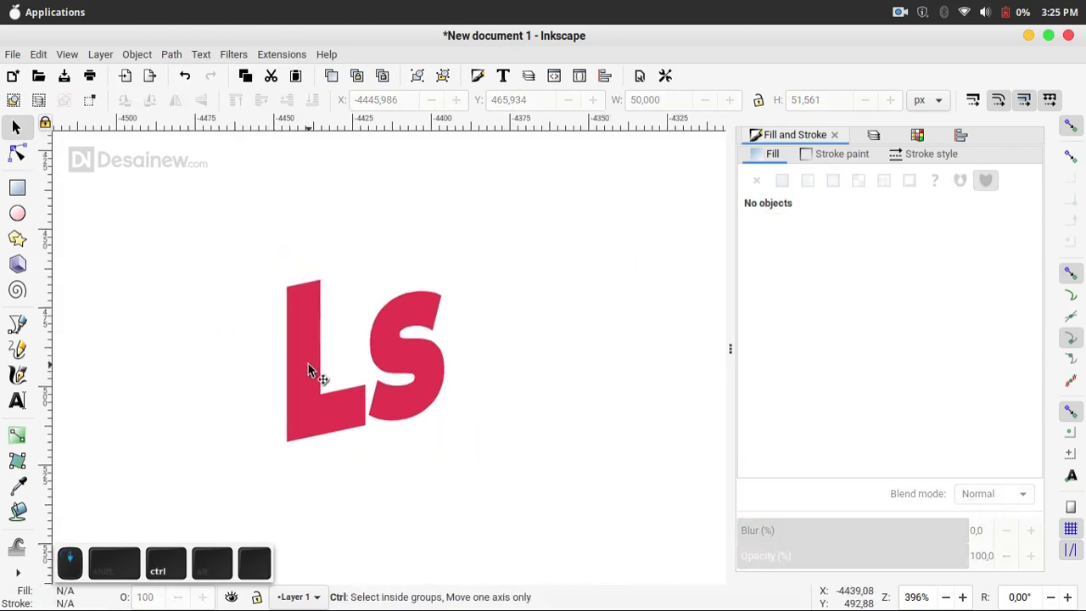
pyautogui.click(384, 352)
pyautogui.moveTo(328, 373); pyautogui.dragTo(412, 399)
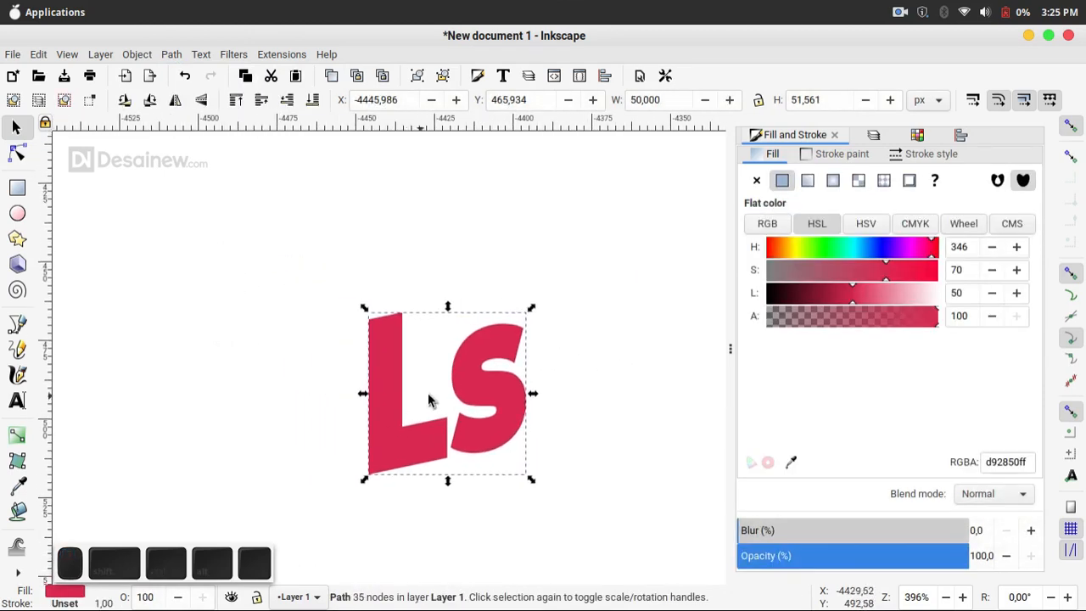
# - Switch to Gpick and copy the hex code of dark navy swatch 3, #160F38
pyautogui.click(1027, 36)
pyautogui.click(577, 592)
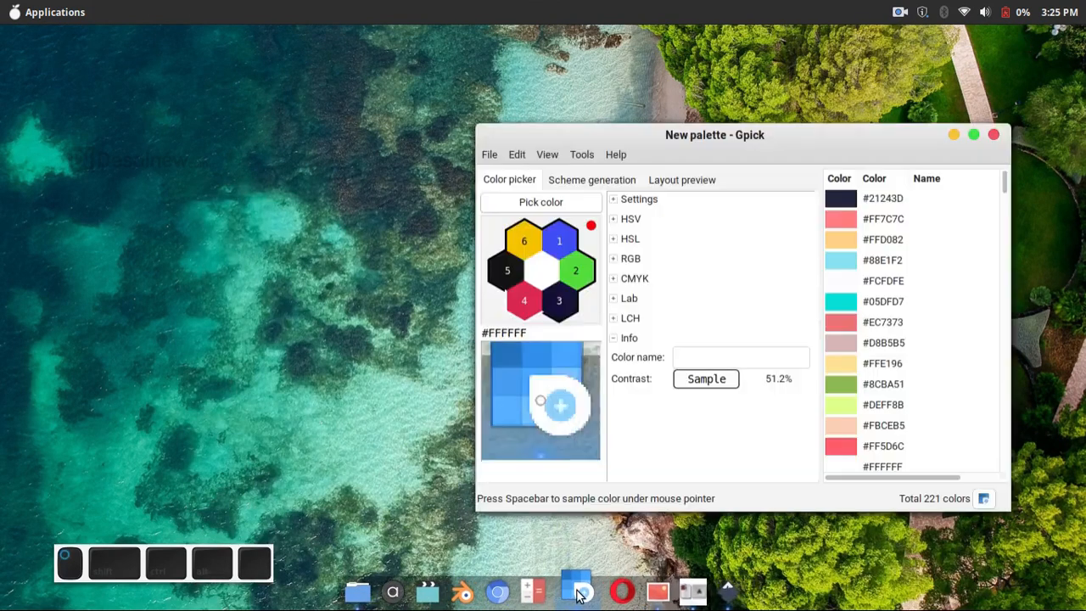
pyautogui.rightClick(559, 303)
pyautogui.moveTo(685, 364)
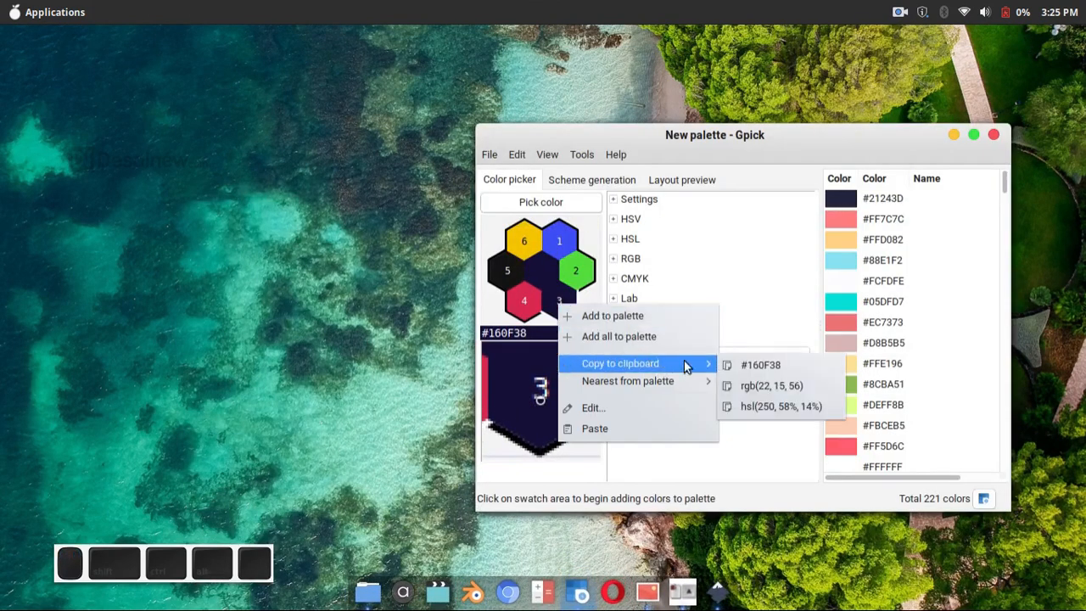
pyautogui.click(760, 364)
pyautogui.click(953, 135)
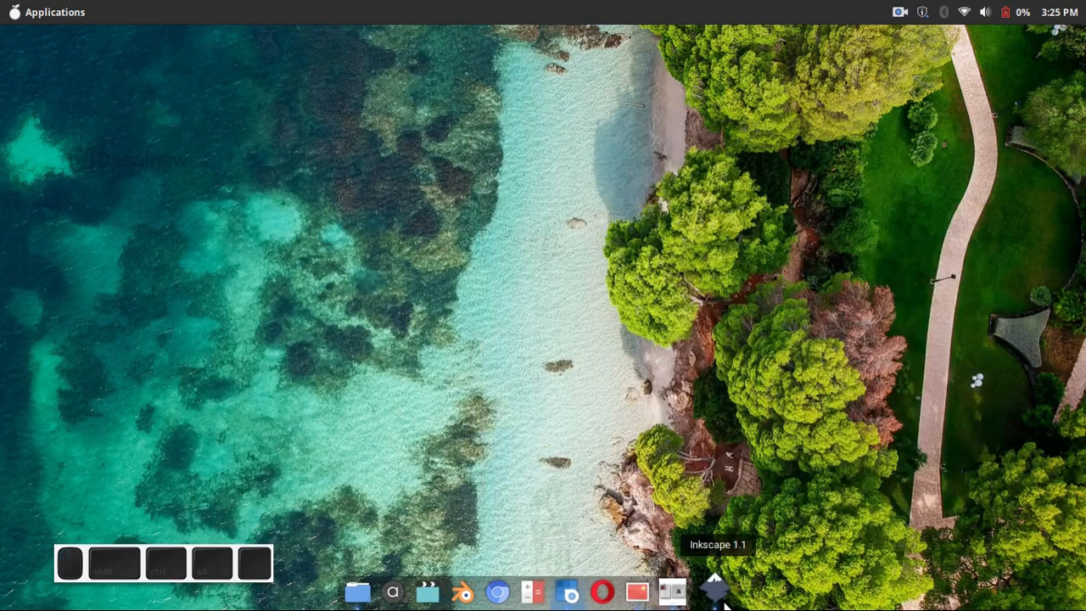
# - Return to Inkscape, duplicate the "Ls" path and set the duplicate's fill colour to 160F38
pyautogui.click(718, 592)
pyautogui.rightClick(467, 392)
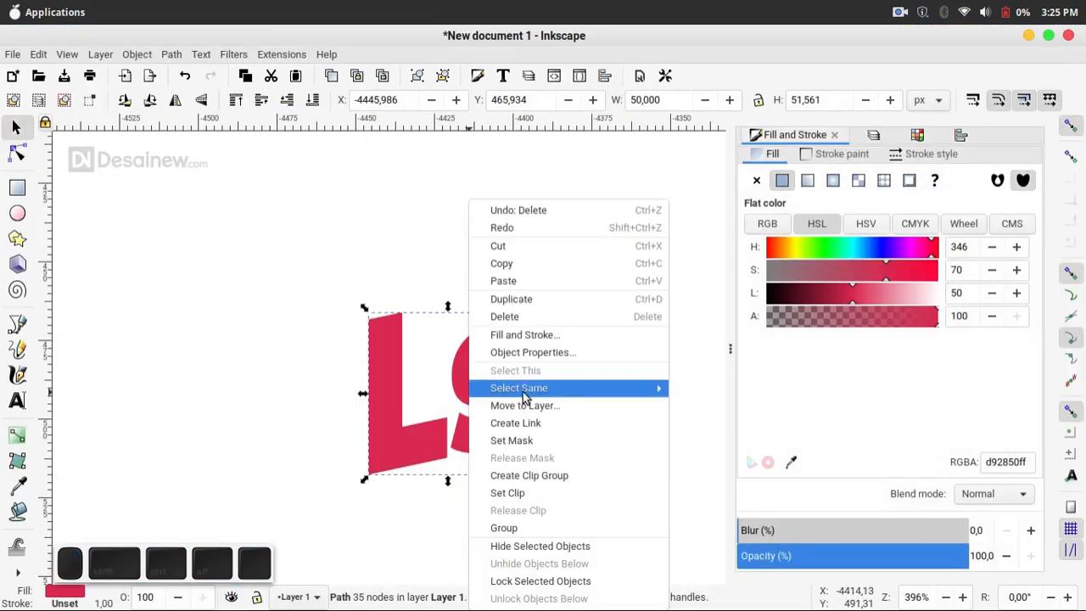
pyautogui.click(500, 299)
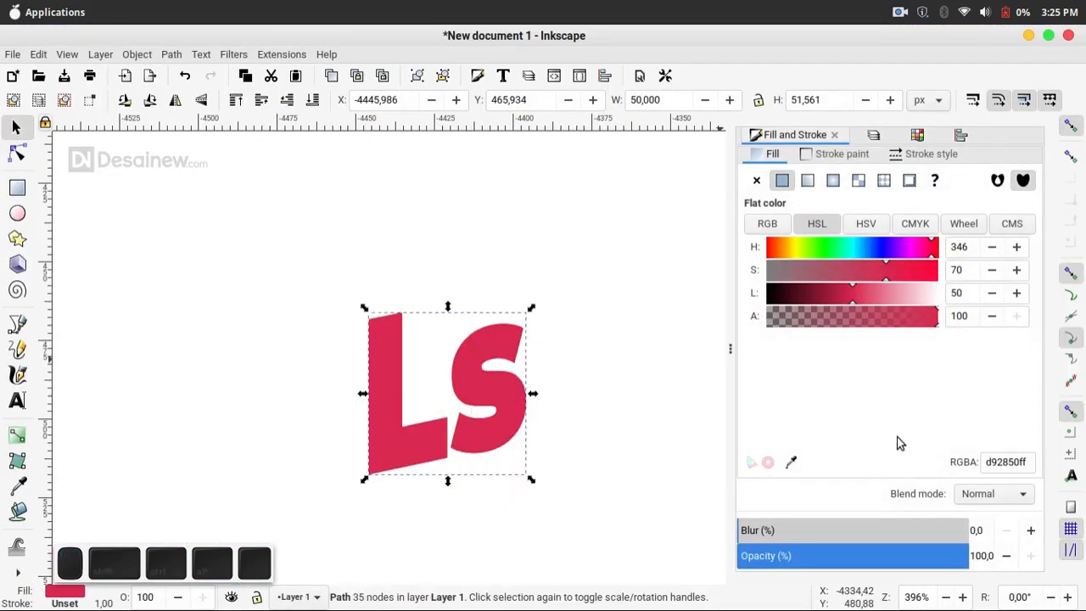
pyautogui.click(1002, 461)
pyautogui.hotkey('ctrl', 'a')
pyautogui.write('121836ff')
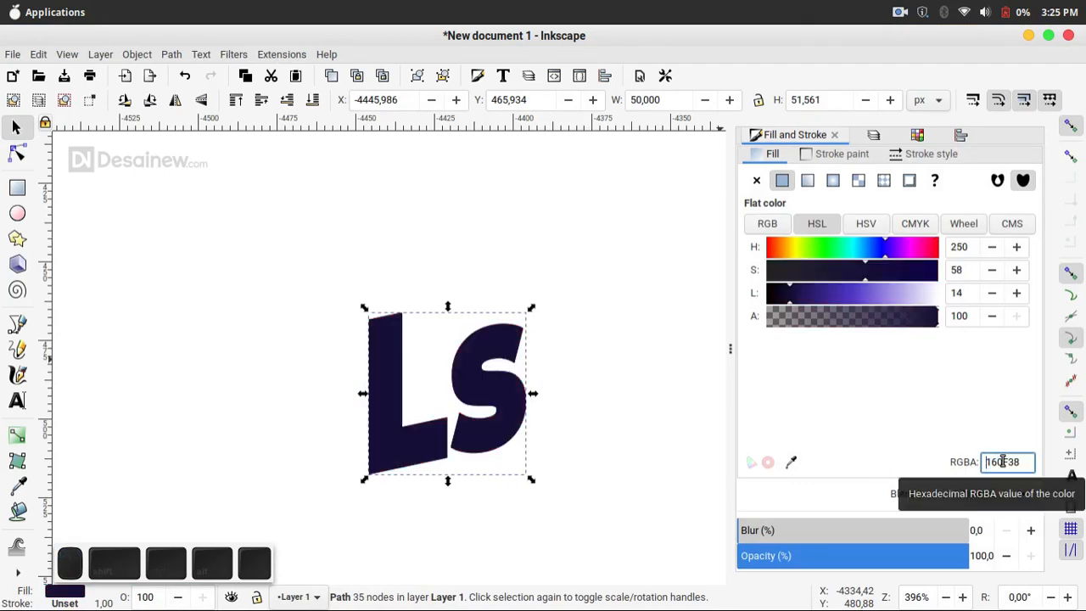
pyautogui.click(634, 391)
pyautogui.moveTo(515, 386); pyautogui.dragTo(605, 441)
pyautogui.hotkey('ctrl', 'z')
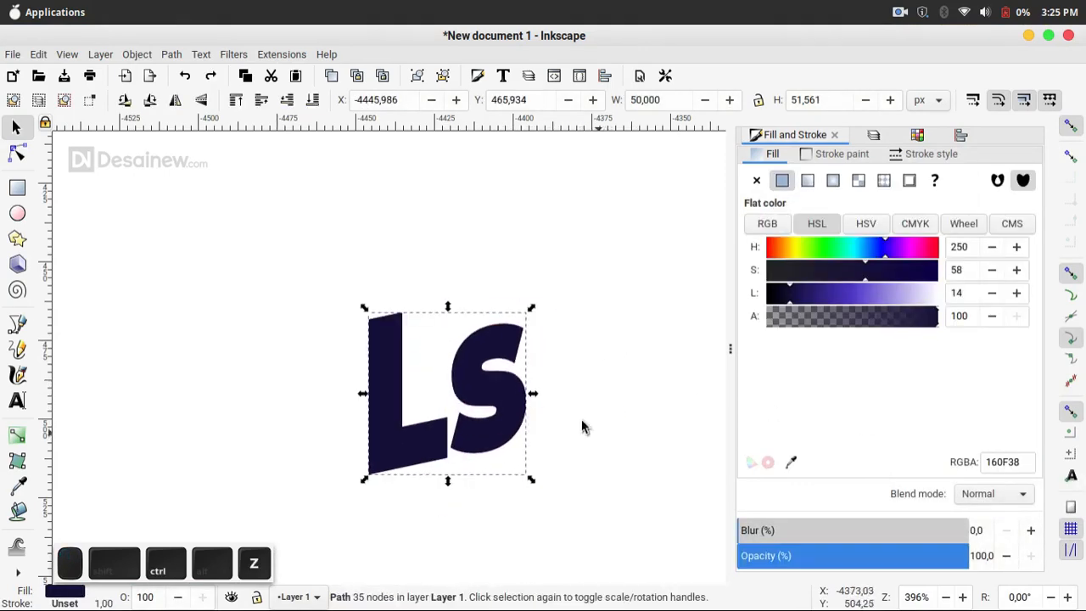
# - Lower the dark "Ls" duplicate beneath the crimson one and shift it about 16 px to the left
pyautogui.click(311, 99)
pyautogui.press('Left')
pyautogui.press('Left')
pyautogui.press('Left')
pyautogui.press('Left')
pyautogui.press('Left')
pyautogui.press('Left')
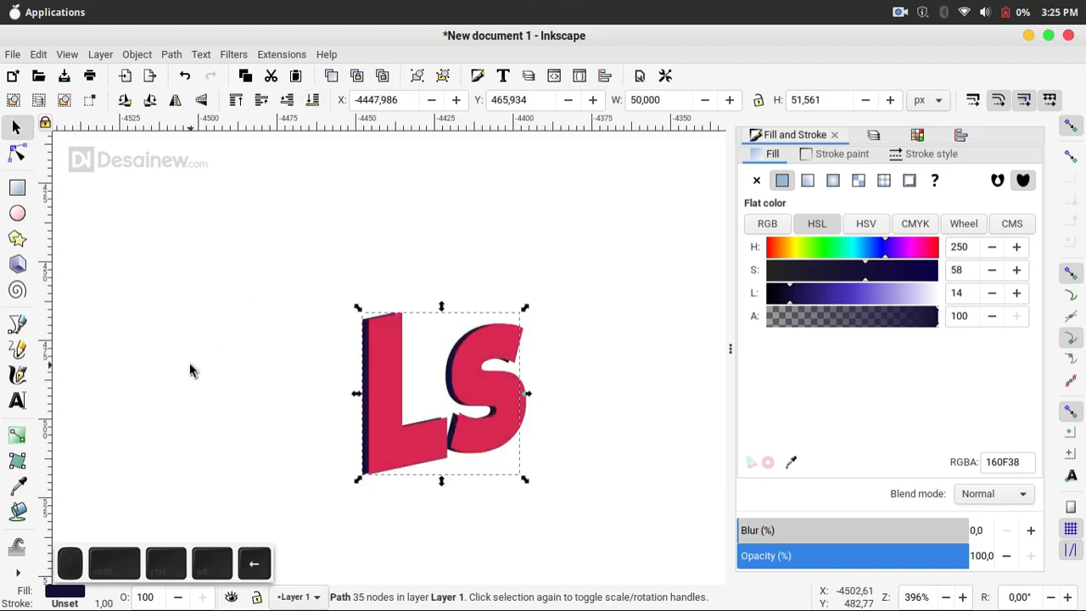
pyautogui.press('Left')
pyautogui.press('Left')
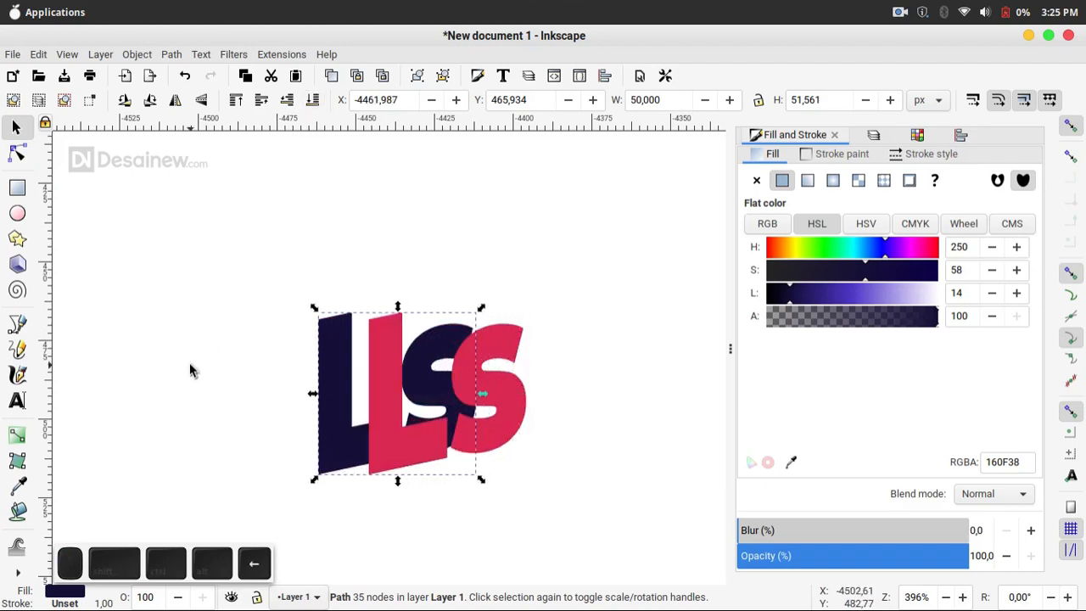
# - Move the dark "Ls" duplicate up 12 px and deselect it
pyautogui.press('Up')
pyautogui.press('Up')
pyautogui.press('Up')
pyautogui.press('Up')
pyautogui.press('Up')
pyautogui.press('Up')
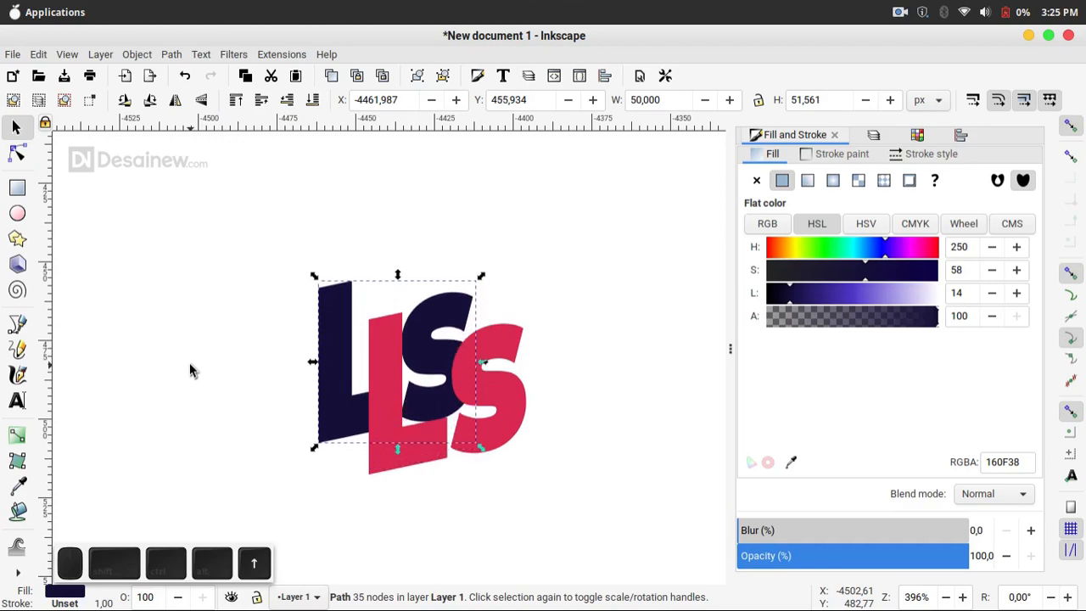
pyautogui.click(560, 241)
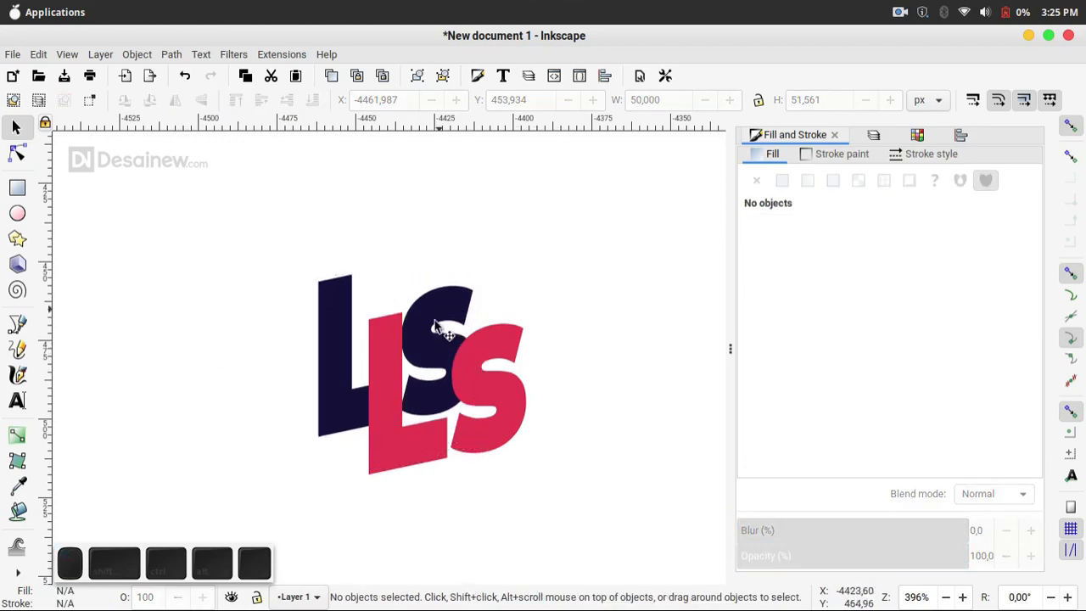
# - Interpolate between the dark and crimson "Ls" paths with exponent 0, 100 steps, method 2 and interpolated style
pyautogui.scroll(-1, 435, 294)
pyautogui.click(333, 259)
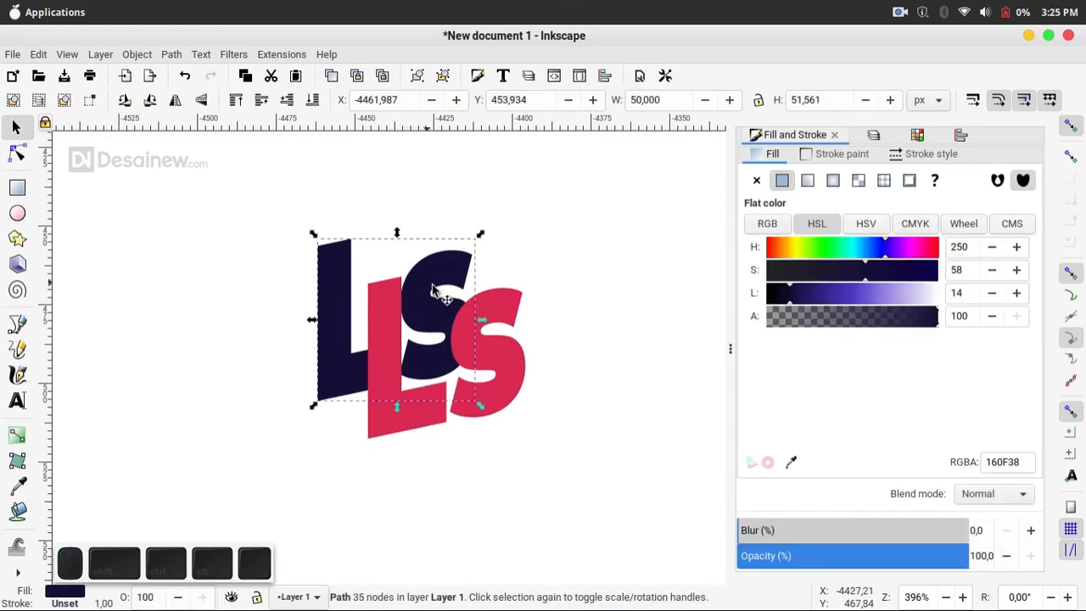
pyautogui.keyDown('shift'); pyautogui.click(512, 308); pyautogui.keyUp('shift')
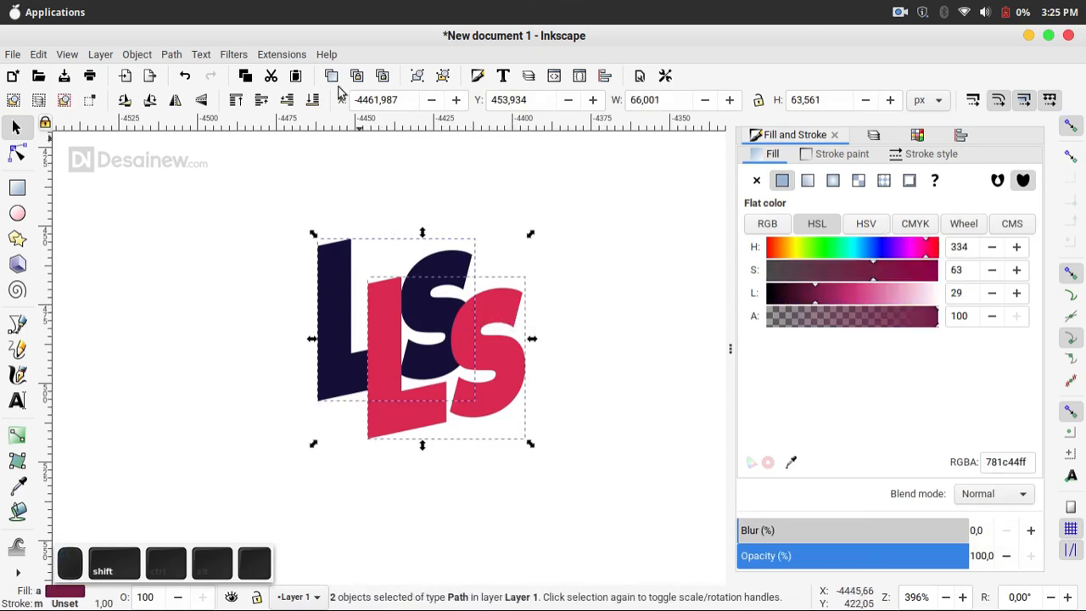
pyautogui.click(278, 56)
pyautogui.moveTo(430, 196)
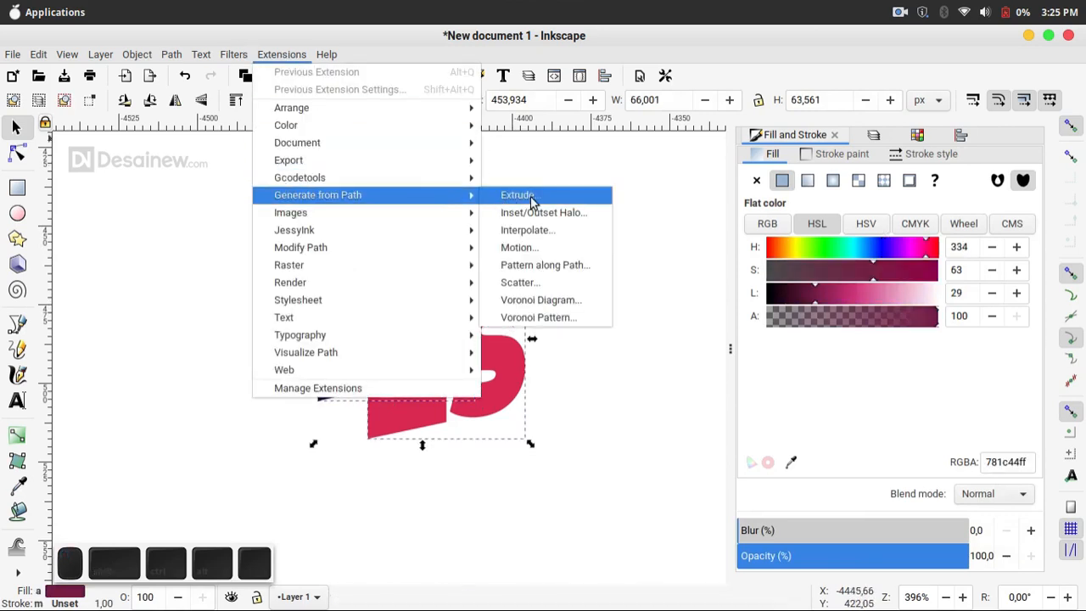
pyautogui.click(586, 232)
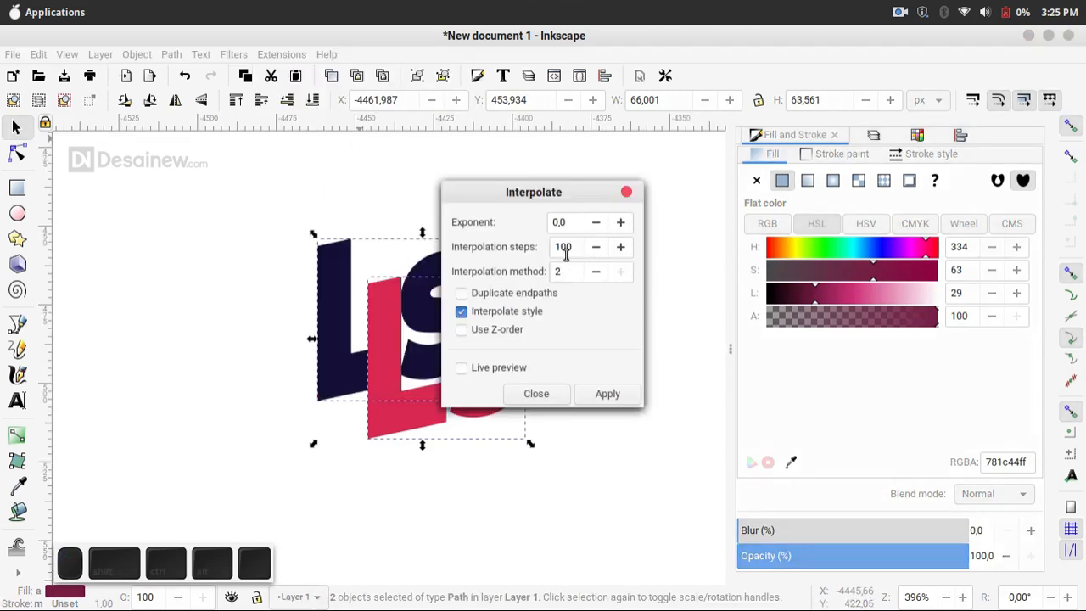
pyautogui.click(566, 247)
pyautogui.hotkey('ctrl', 'a')
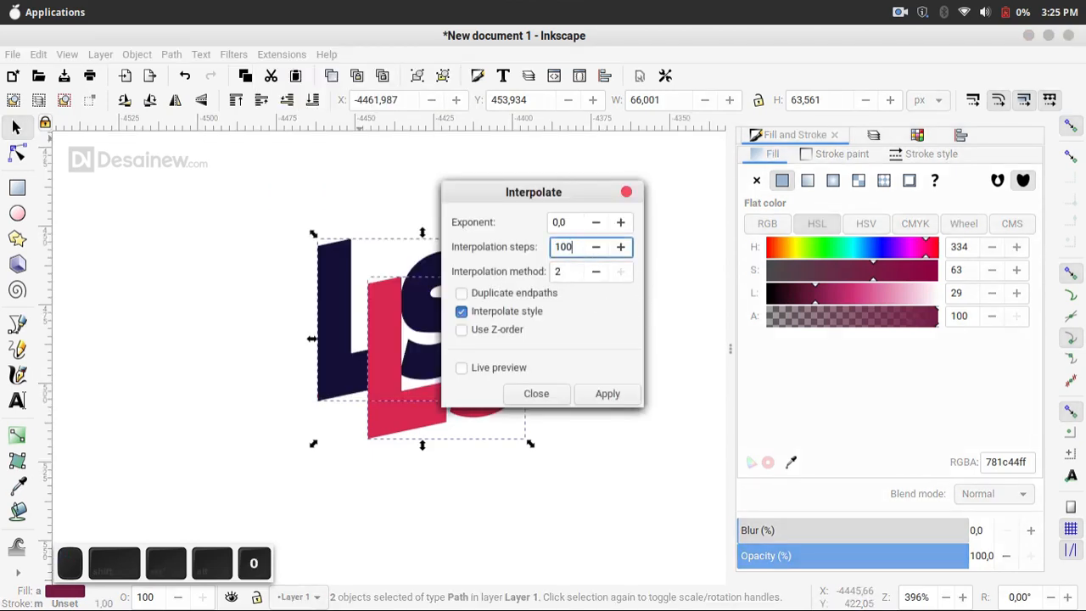
pyautogui.click(463, 369)
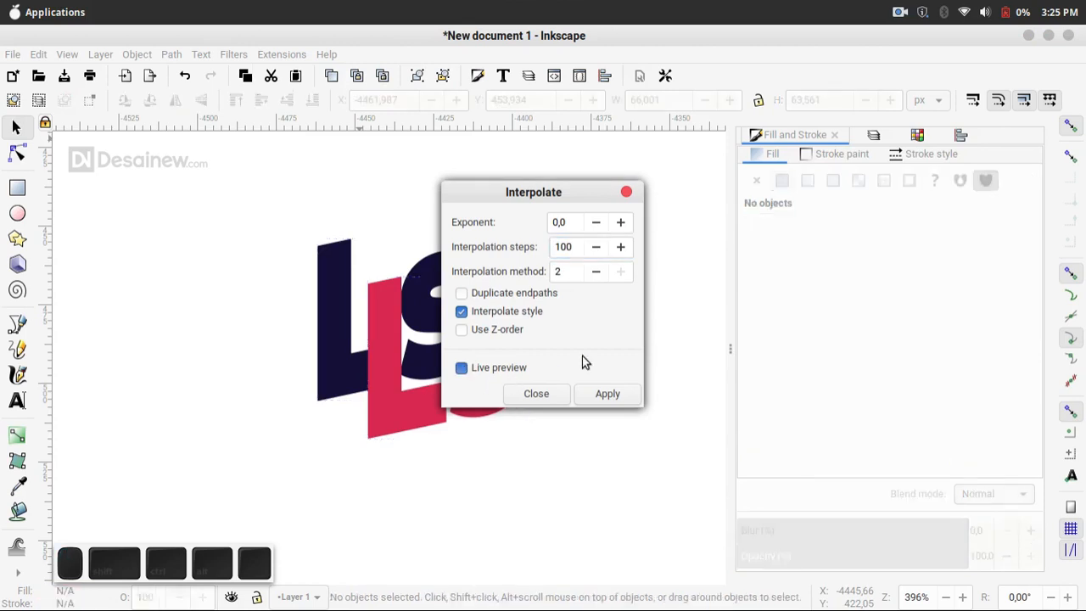
pyautogui.click(604, 395)
pyautogui.click(547, 395)
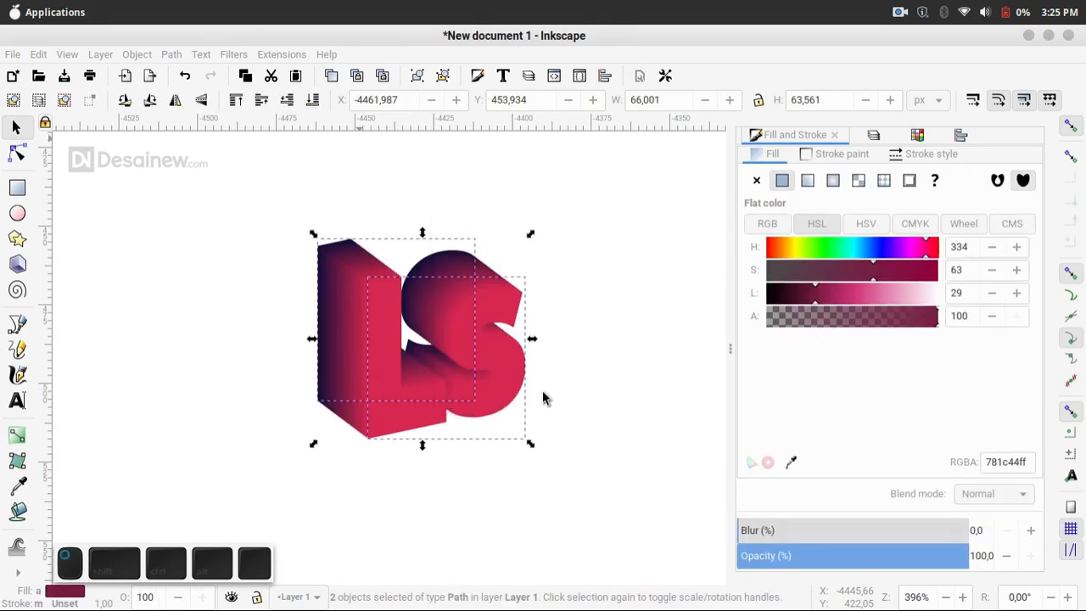
pyautogui.click(586, 365)
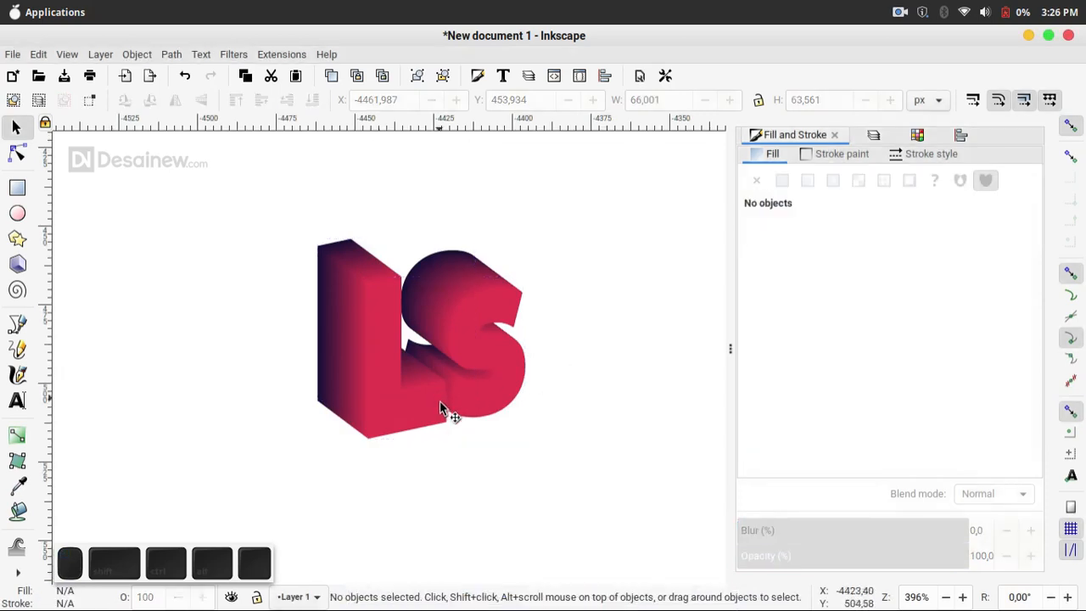
# - Move the interpolated "Ls" group to the right, away from the original paths, and delete those leftover originals
pyautogui.click(397, 399)
pyautogui.moveTo(381, 368); pyautogui.dragTo(644, 291)
pyautogui.moveTo(532, 386); pyautogui.dragTo(379, 394)
pyautogui.moveTo(123, 205); pyautogui.dragTo(395, 497)
pyautogui.press('Delete')
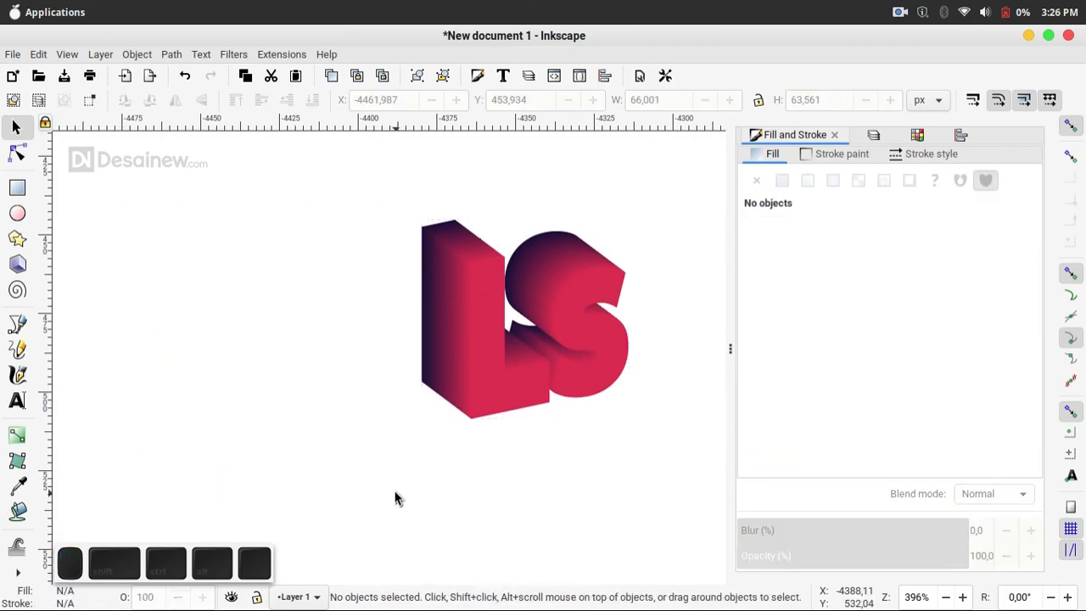
pyautogui.moveTo(391, 418); pyautogui.dragTo(284, 439)
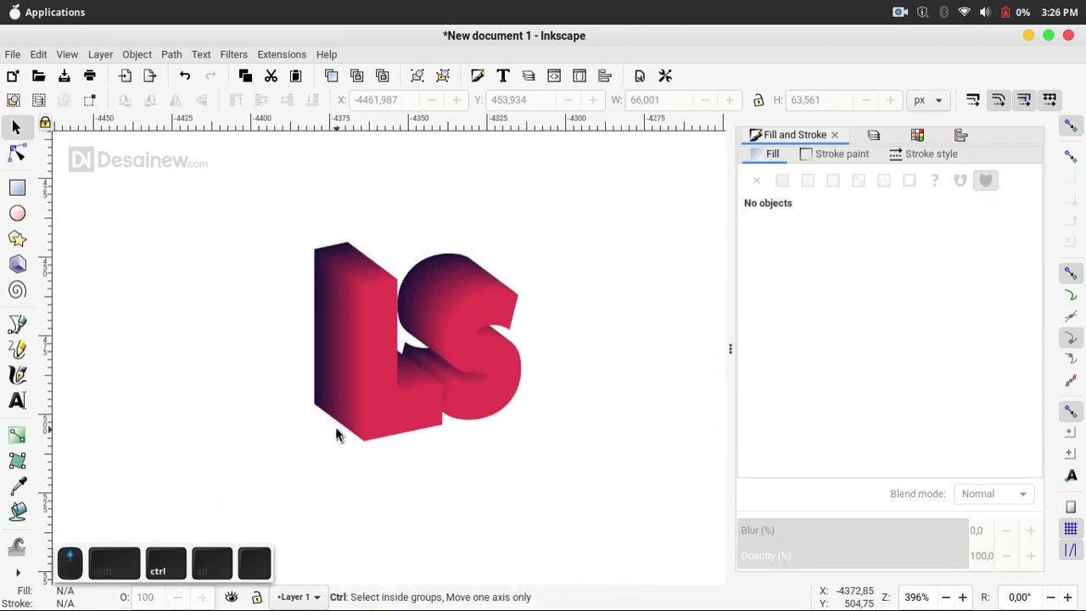
pyautogui.keyDown('ctrl'); pyautogui.scroll(2, 335, 427); pyautogui.keyUp('ctrl')
pyautogui.scroll(3, 407, 449)
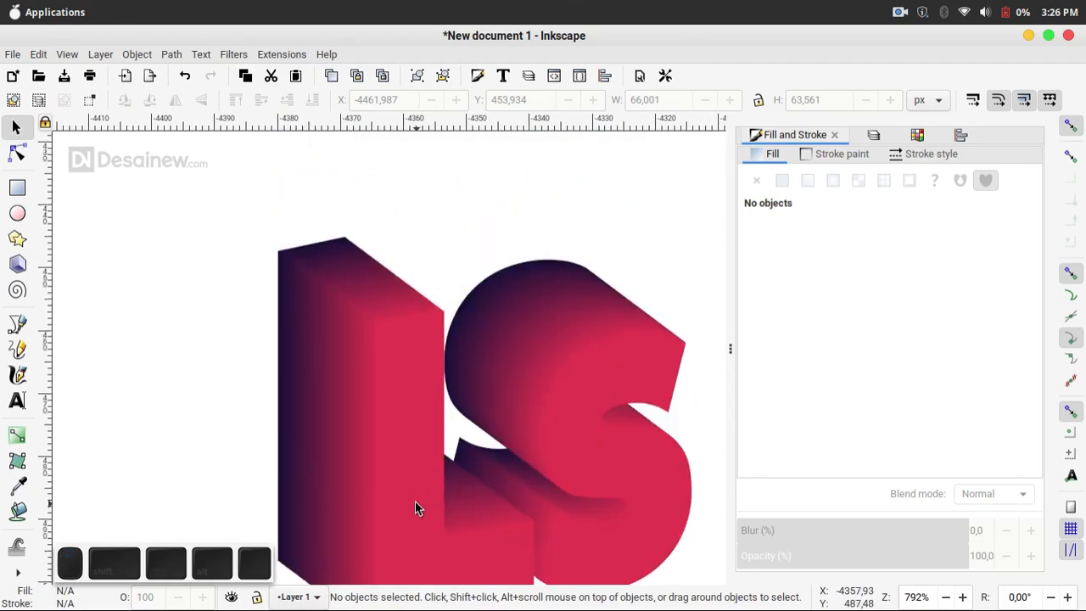
pyautogui.scroll(-3, 401, 477)
pyautogui.keyDown('ctrl'); pyautogui.scroll(-2, 393, 394); pyautogui.keyUp('ctrl')
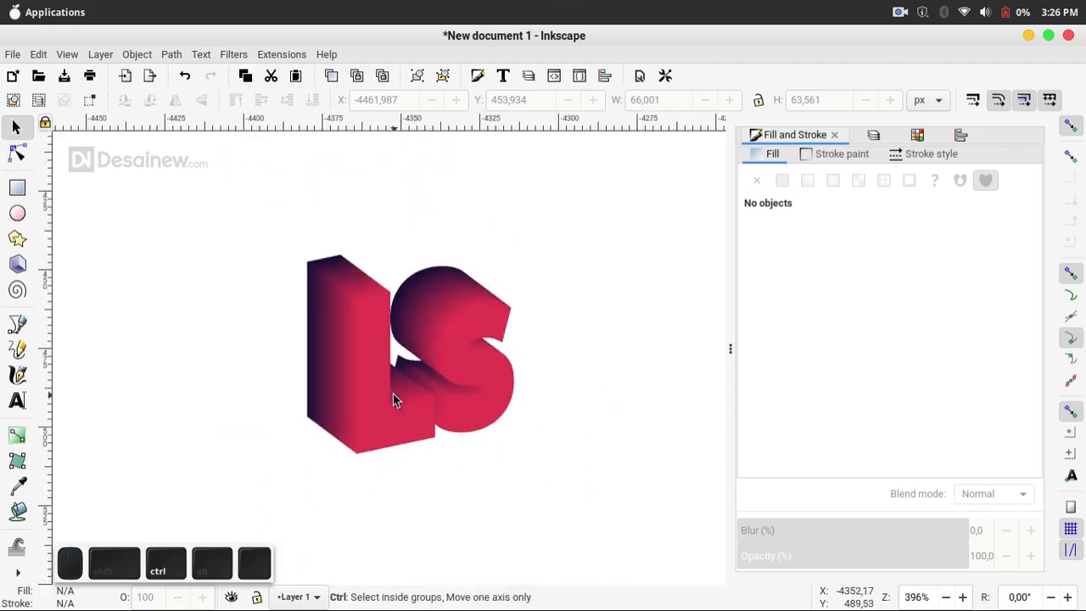
# - Draw a dark navy square about 90 px wide in the empty space beside the "S" of the 3D lettering
pyautogui.moveTo(355, 414); pyautogui.dragTo(311, 414)
pyautogui.click(17, 188)
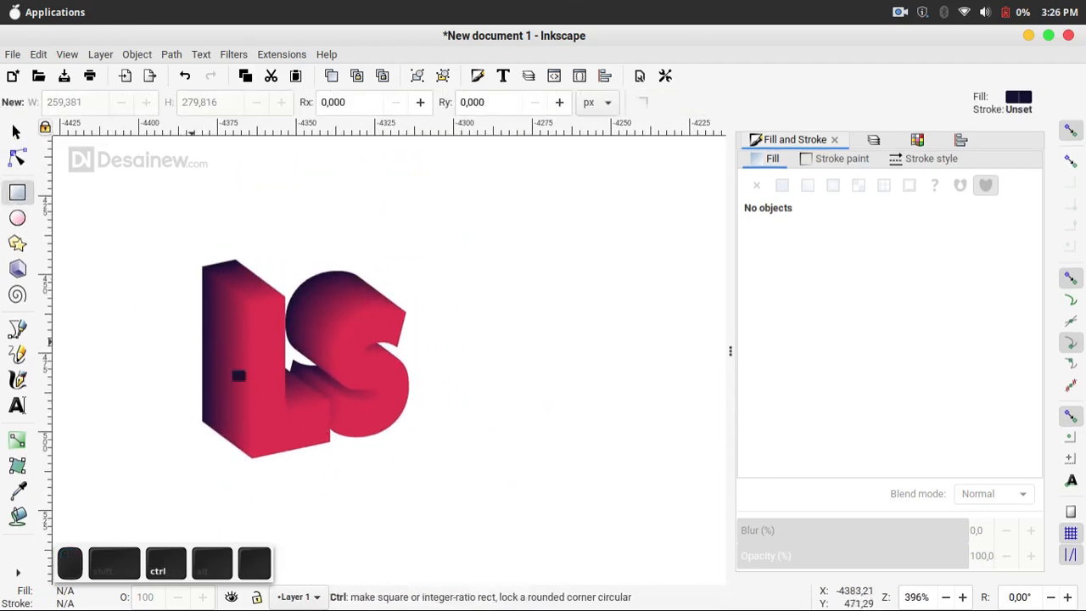
pyautogui.keyDown('ctrl'); pyautogui.scroll(-1, 351, 386); pyautogui.keyUp('ctrl')
pyautogui.keyDown('ctrl'); pyautogui.moveTo(434, 278); pyautogui.dragTo(634, 475); pyautogui.keyUp('ctrl')
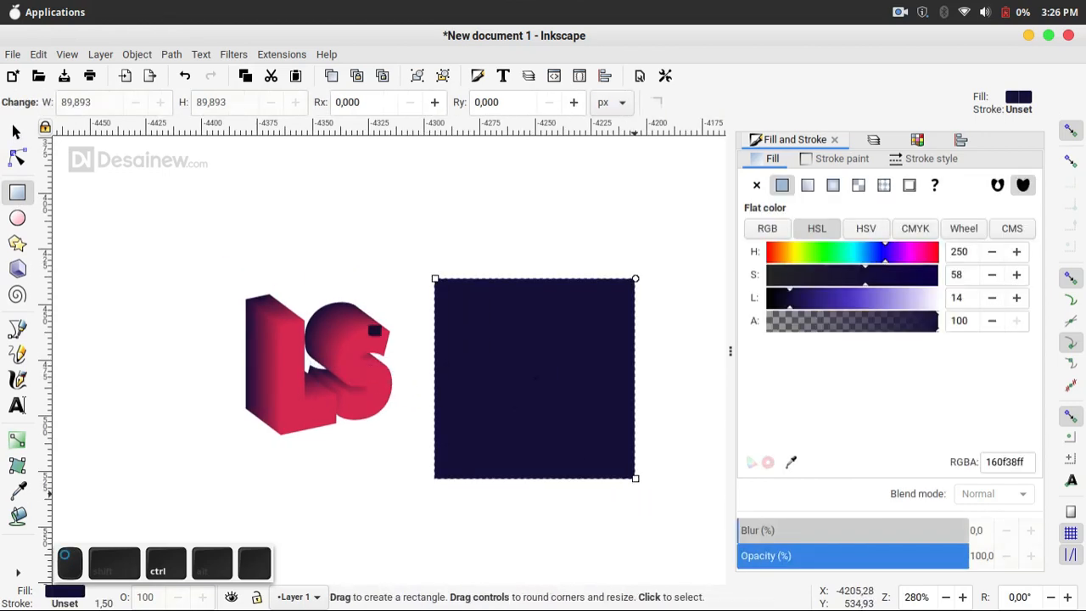
# - Set the navy square's width to 300 px with its proportions locked
pyautogui.press('s')
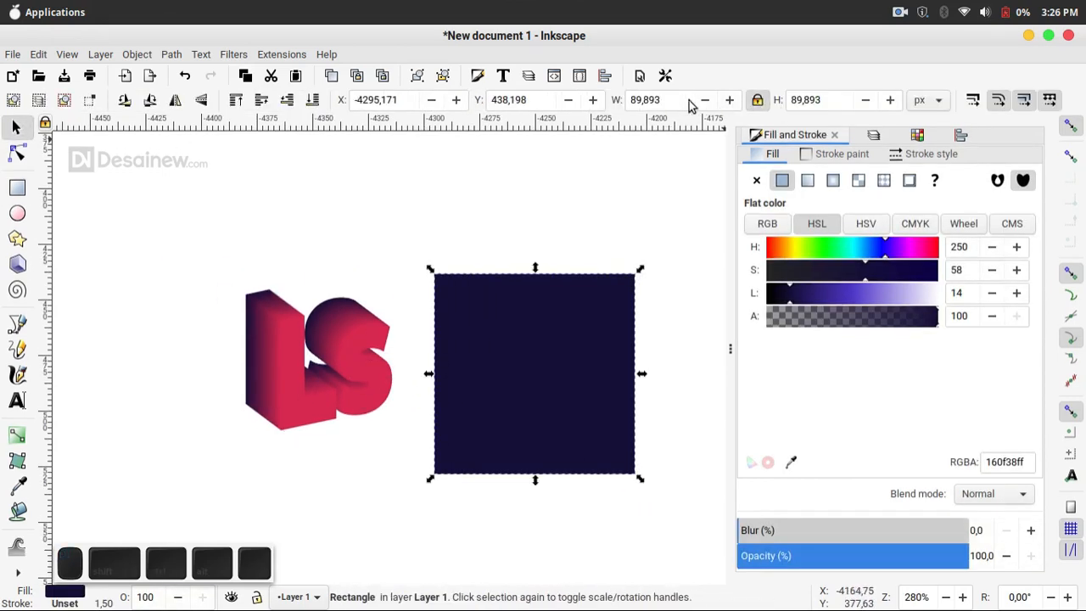
pyautogui.click(660, 100)
pyautogui.hotkey('ctrl', 'a')
pyautogui.write('300')
pyautogui.press('Return')
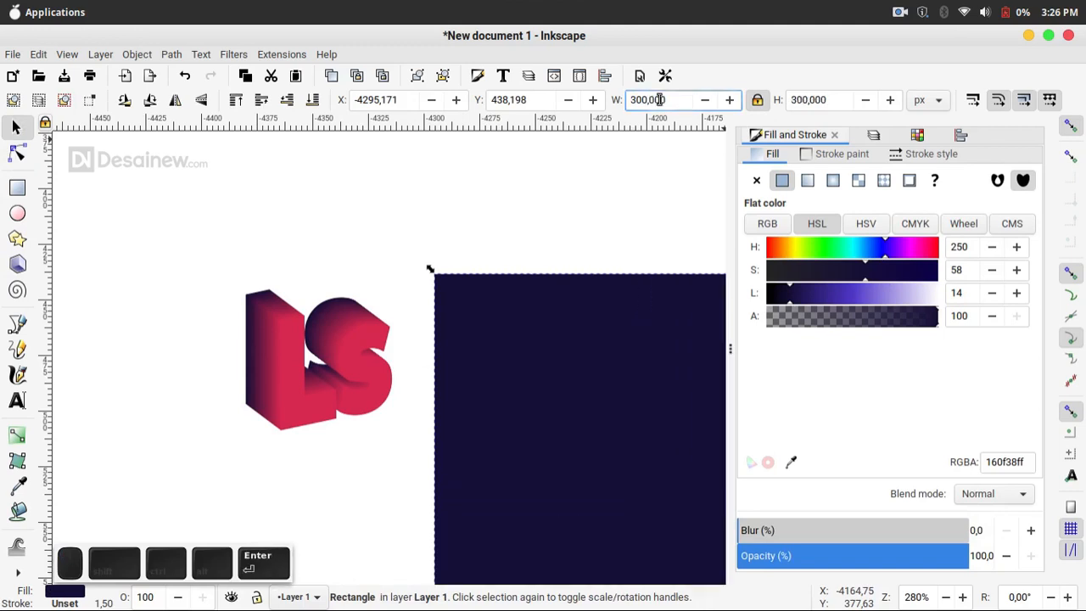
# - Move the 3D "Ls" group onto the navy square and raise it to the top of the stack
pyautogui.keyDown('ctrl'); pyautogui.scroll(-2, 293, 254); pyautogui.keyUp('ctrl')
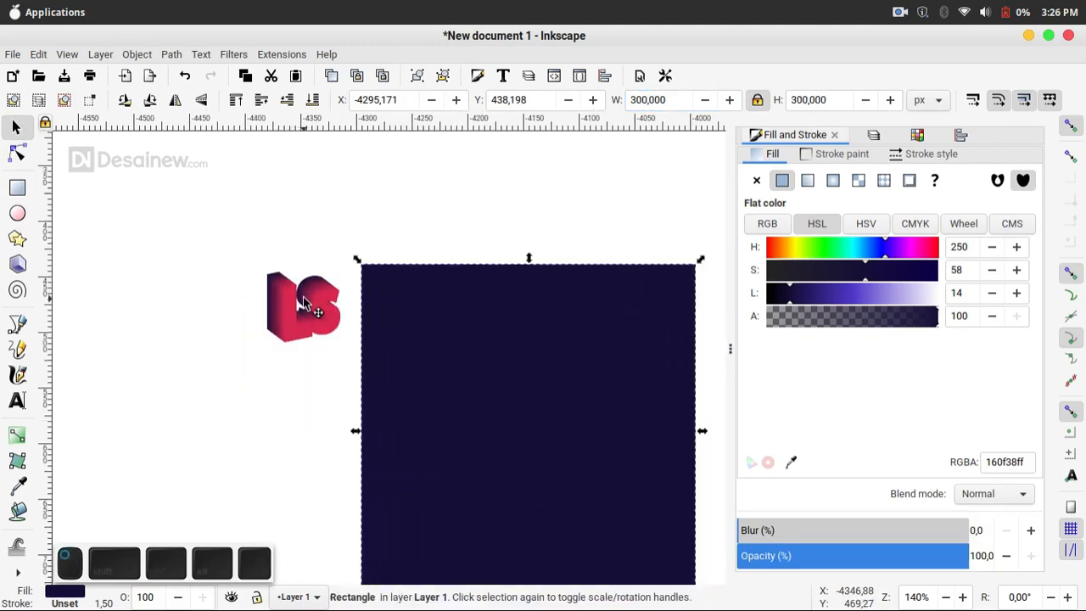
pyautogui.click(305, 305)
pyautogui.moveTo(331, 340); pyautogui.dragTo(553, 400)
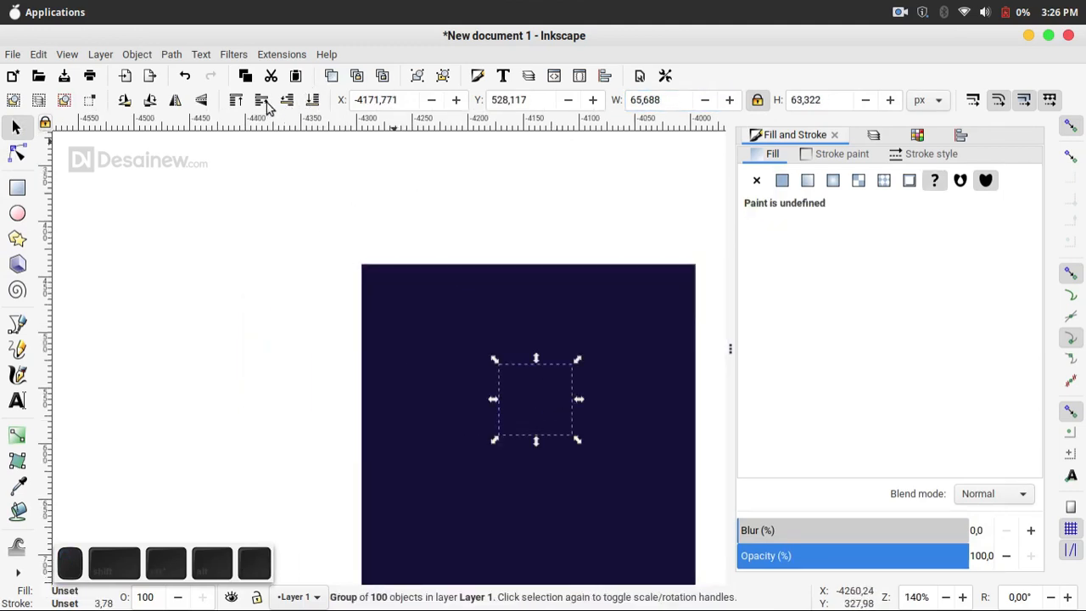
pyautogui.click(237, 100)
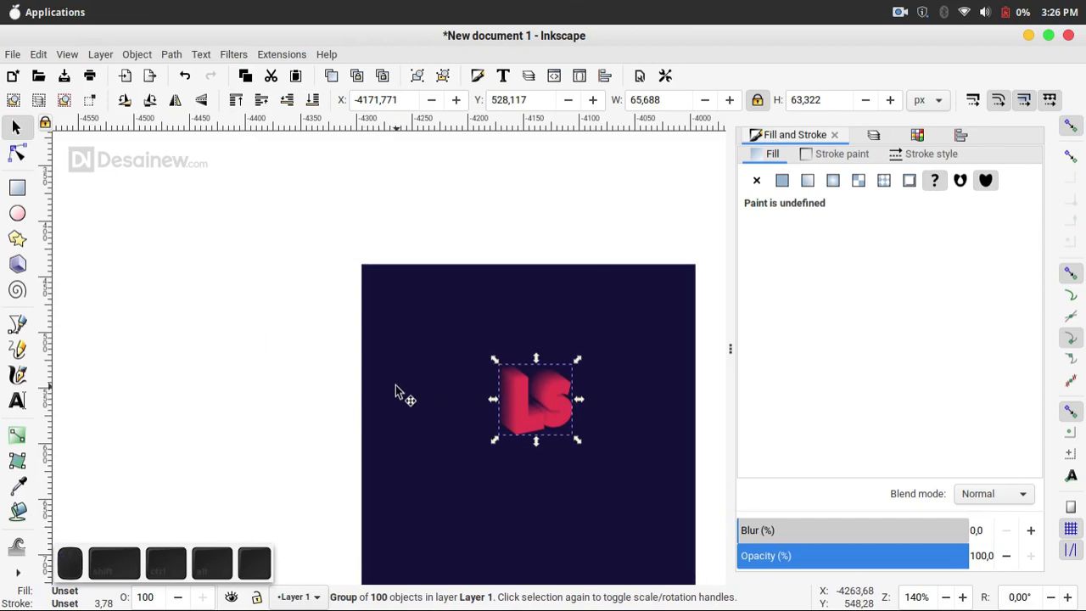
# - Set the "Ls" group's width to 120 px with its proportions locked
pyautogui.click(658, 99)
pyautogui.hotkey('ctrl', 'a')
pyautogui.write('120')
pyautogui.press('Return')
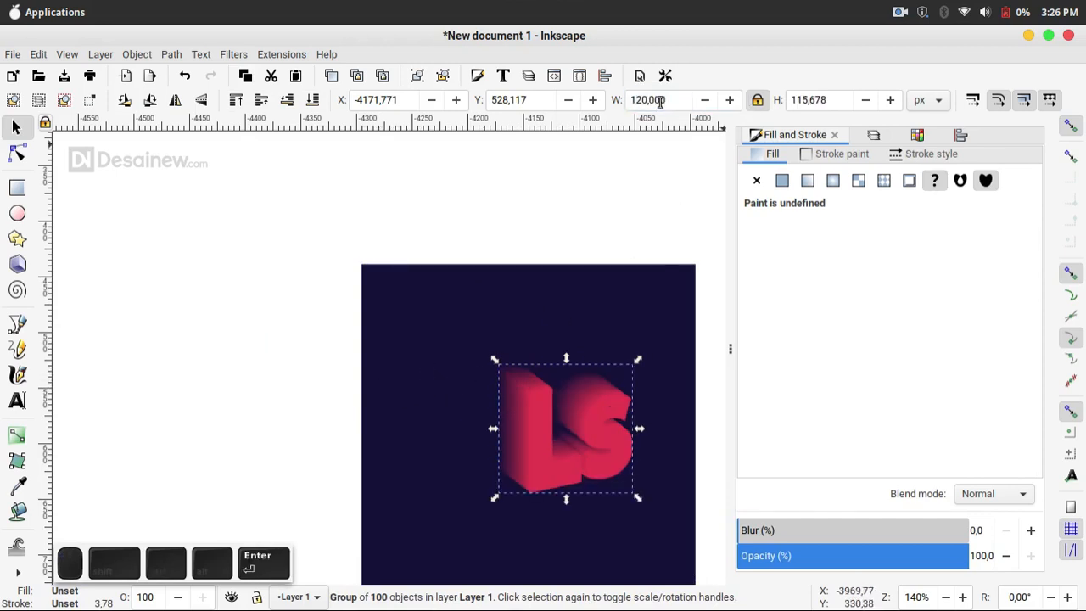
# - Centre the "Ls" group horizontally and vertically on the navy square, relative to the last selected object, and clear the selection
pyautogui.keyDown('shift'); pyautogui.click(650, 327); pyautogui.keyUp('shift')
pyautogui.hotkey('ctrl', 'shift', 'a')
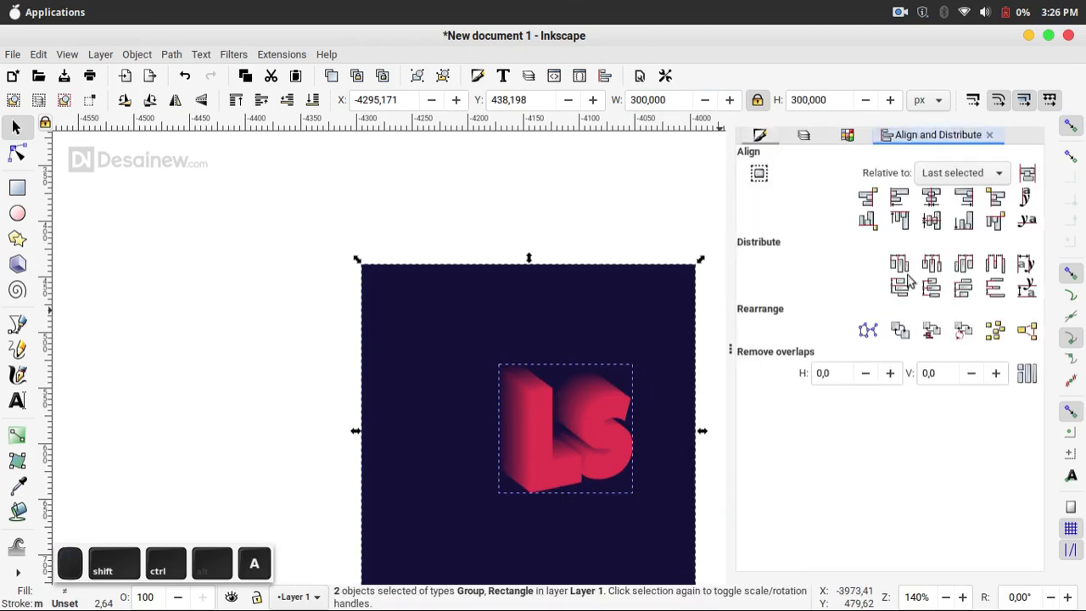
pyautogui.click(934, 200)
pyautogui.click(935, 220)
pyautogui.moveTo(708, 420); pyautogui.dragTo(595, 334)
pyautogui.press('Escape')
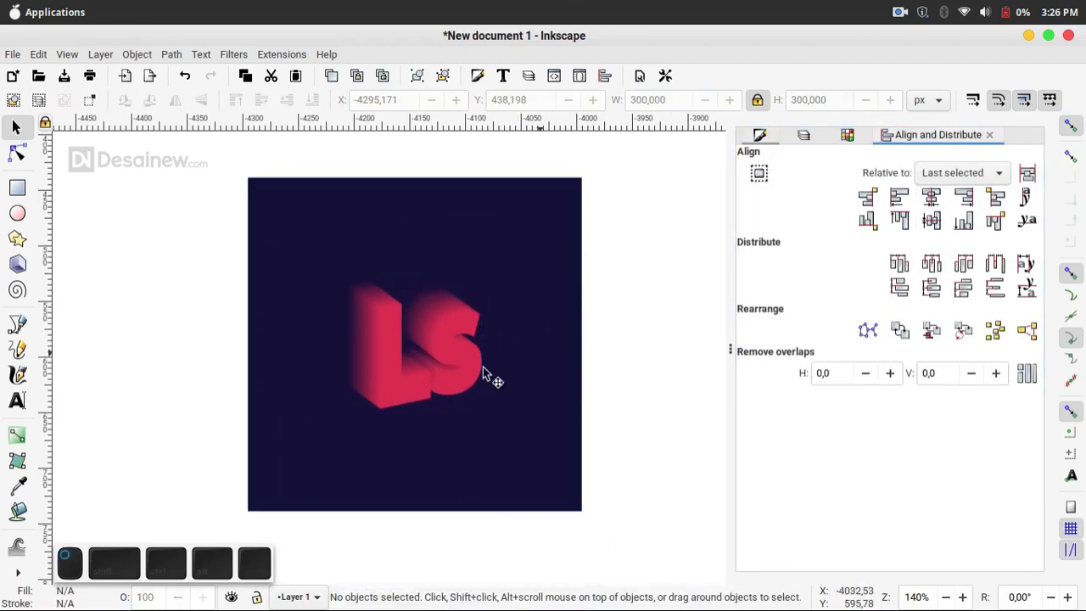
# - Add the text "Landscape" on the blank canvas just outside the navy square
pyautogui.scroll(1, 422, 388)
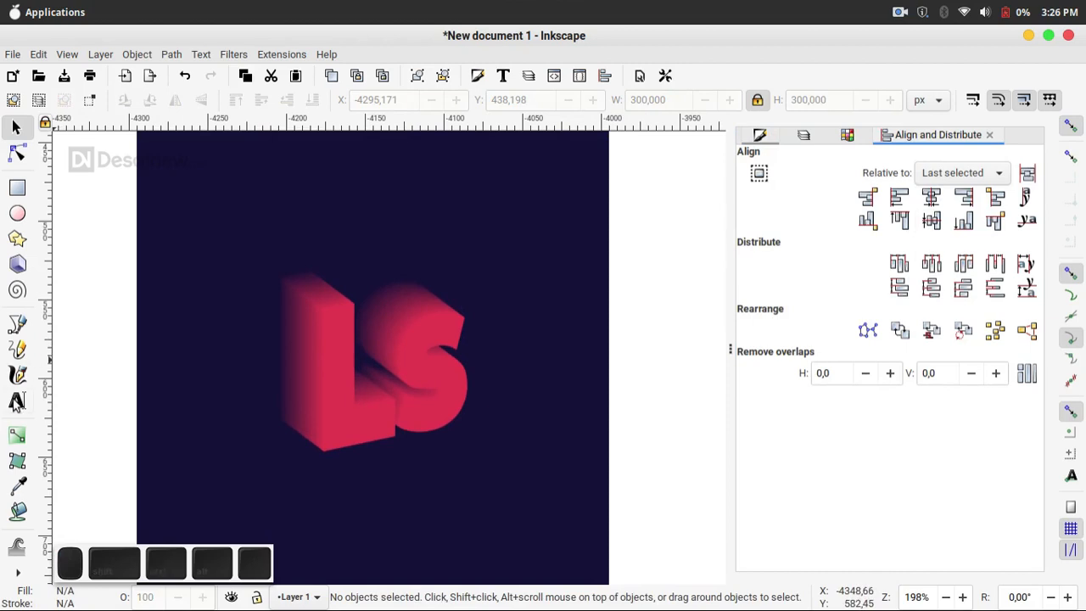
pyautogui.click(17, 403)
pyautogui.hscroll(5, 387, 381)
pyautogui.click(485, 362)
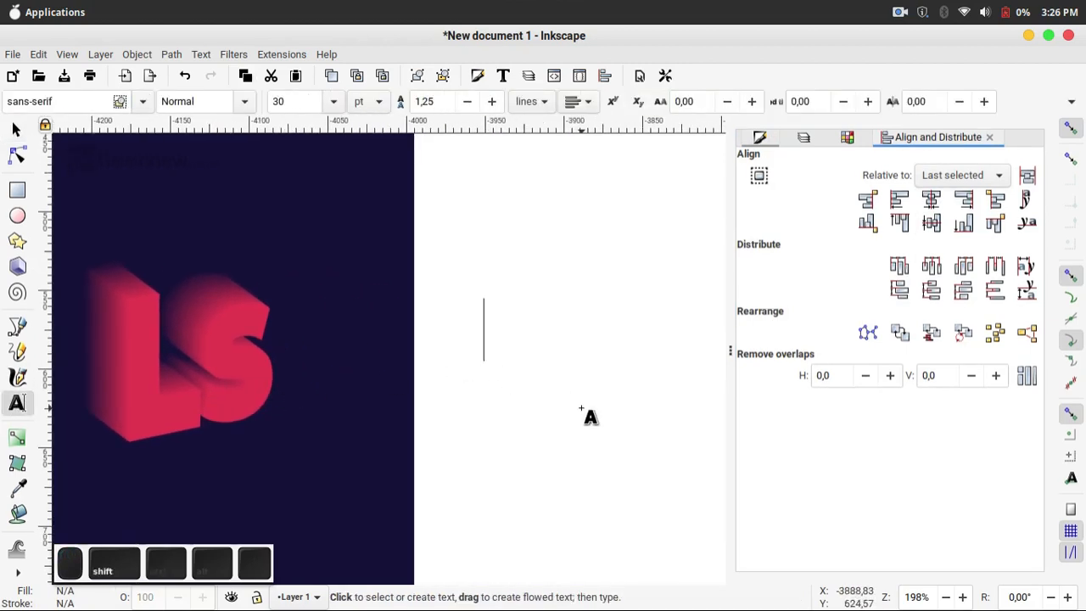
pyautogui.write('Landsac')
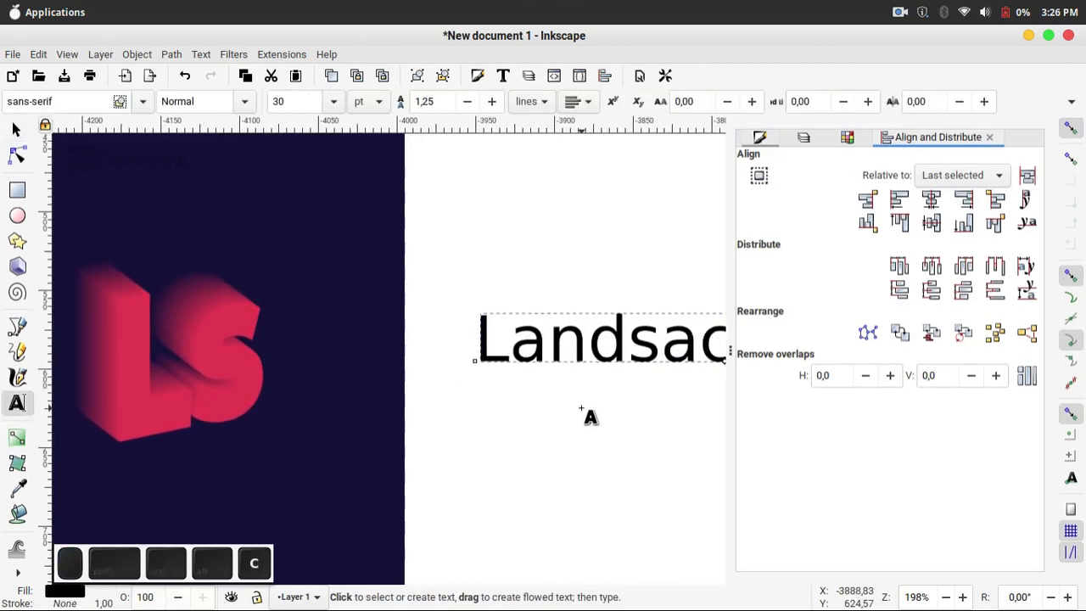
pyautogui.press('BackSpace')
pyautogui.press('BackSpace')
pyautogui.write('cape')
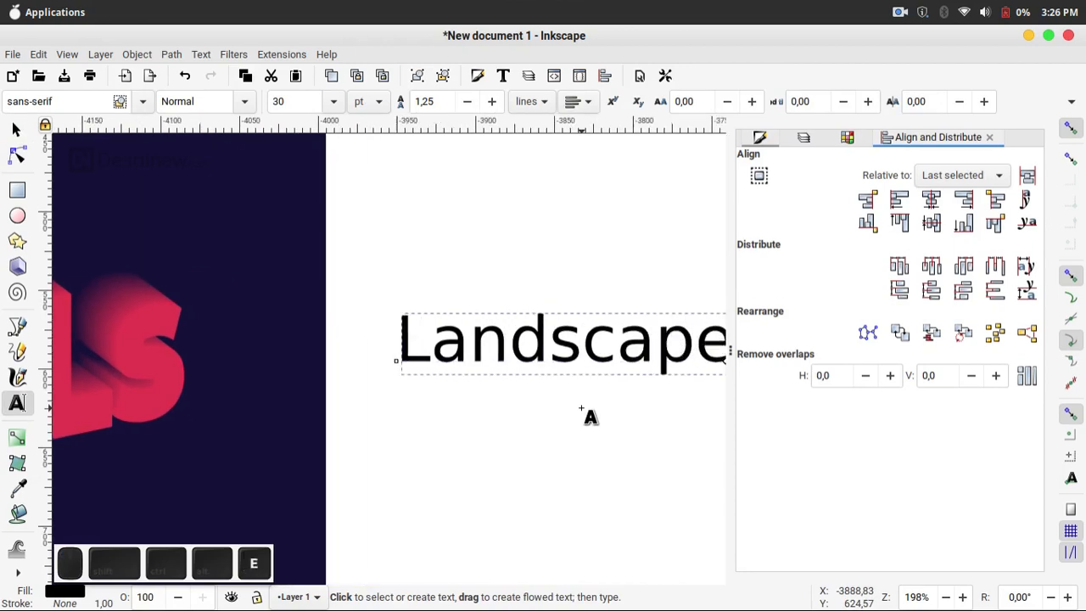
# - Format the "Landscape" text in Montserrat Bold at a font size of 9 pt
pyautogui.hotkey('ctrl', 'a')
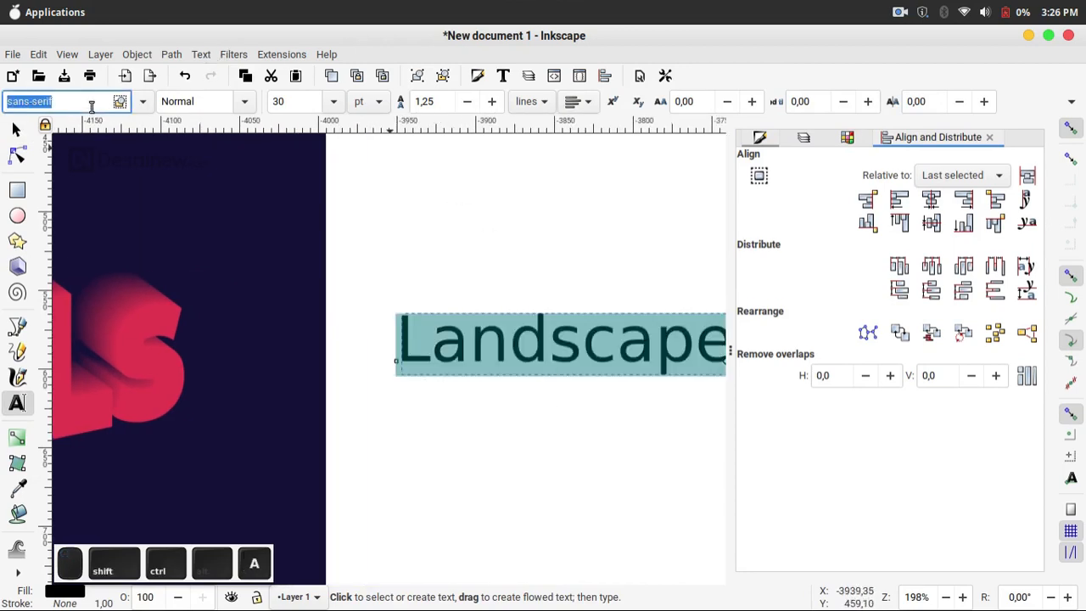
pyautogui.write('Monts')
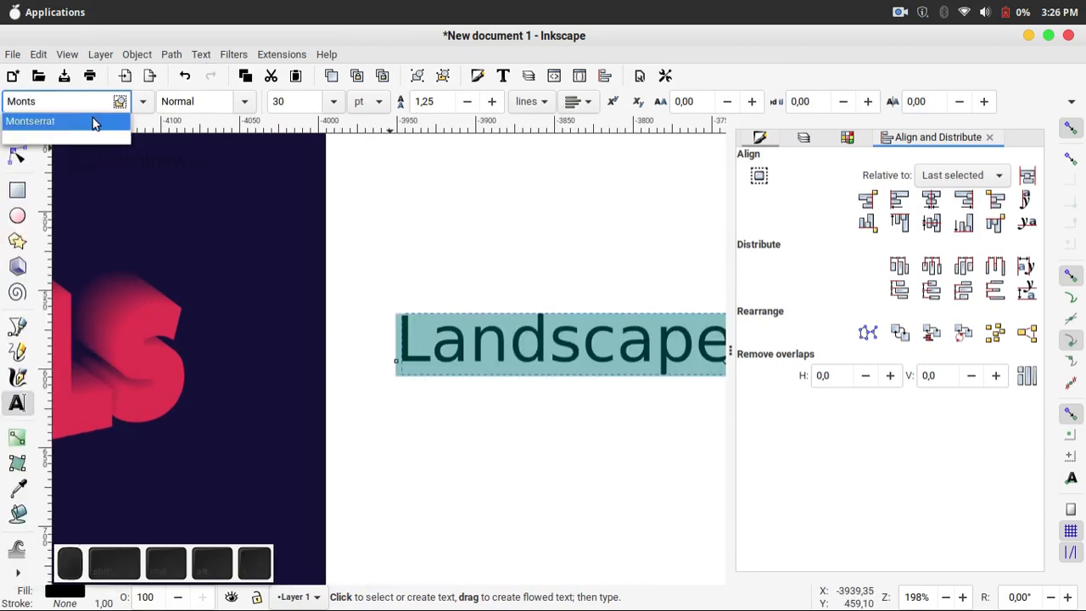
pyautogui.click(91, 121)
pyautogui.click(246, 102)
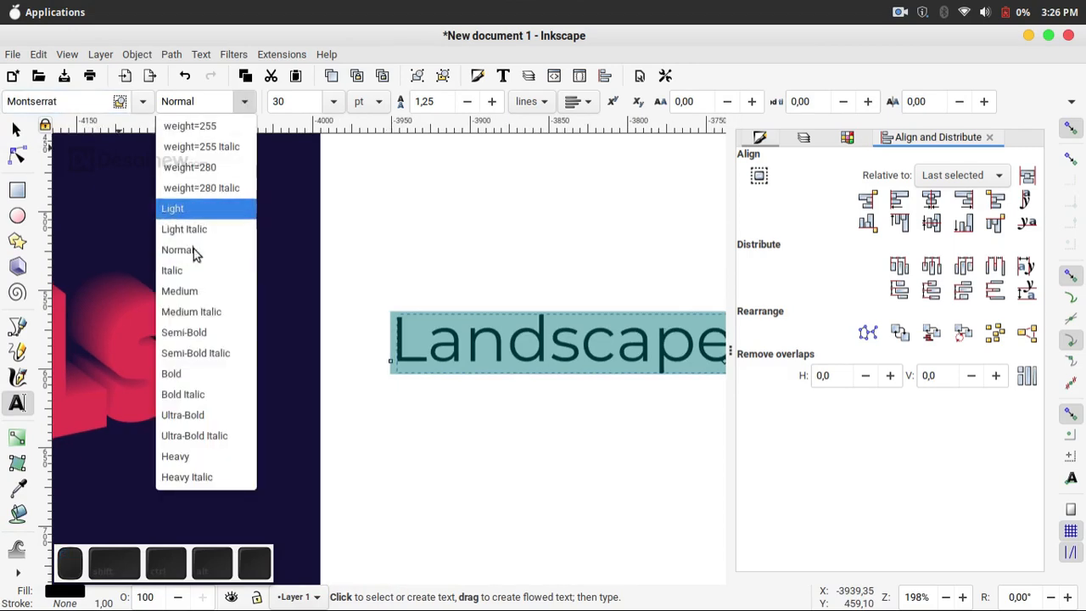
pyautogui.click(194, 373)
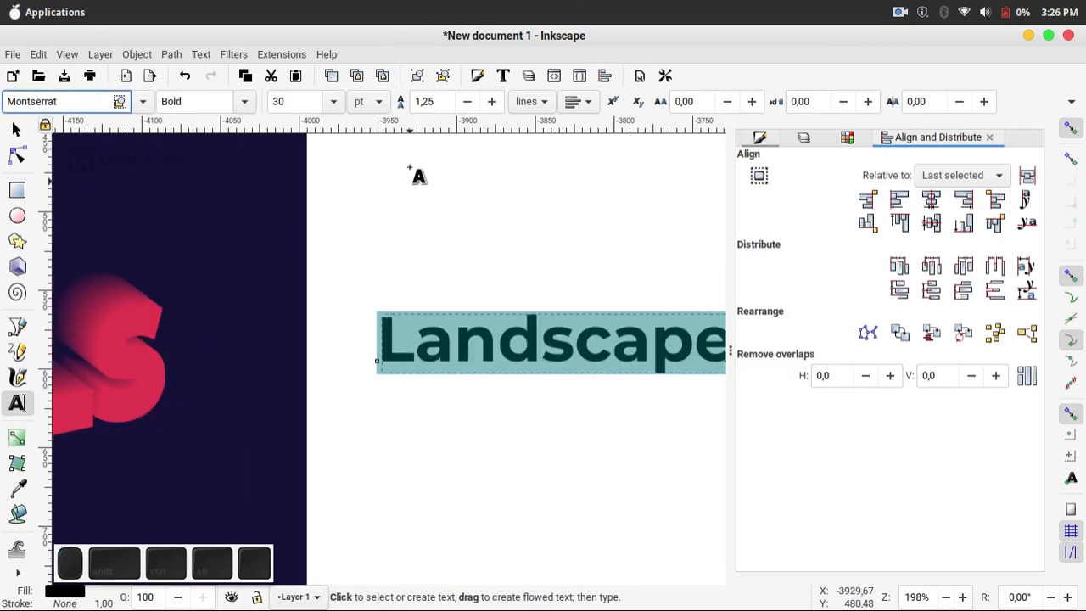
pyautogui.click(295, 100)
pyautogui.hotkey('ctrl', 'a')
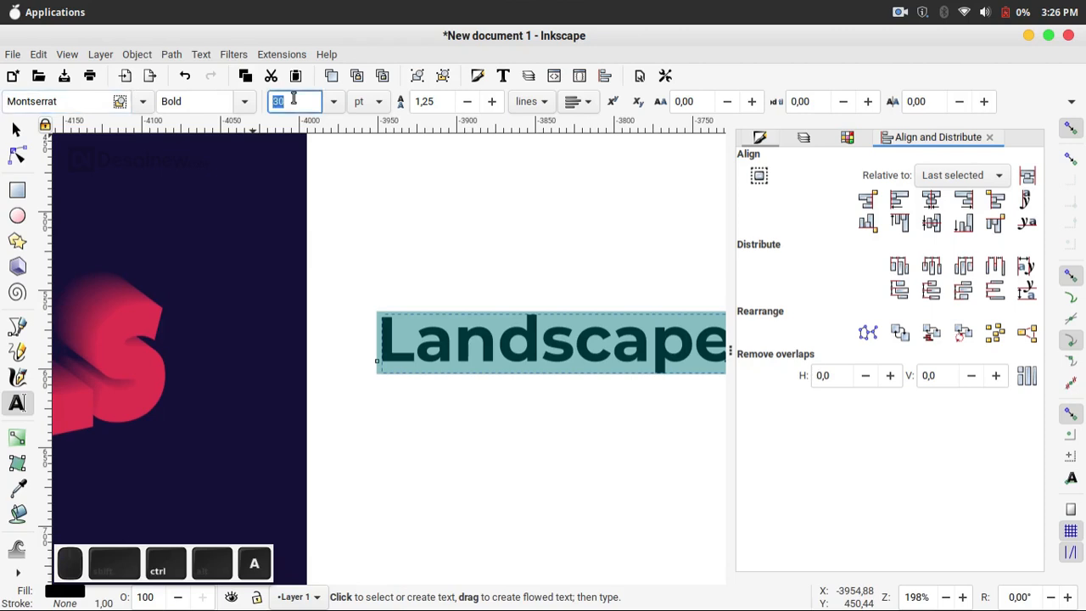
pyautogui.write('9')
pyautogui.press('Return')
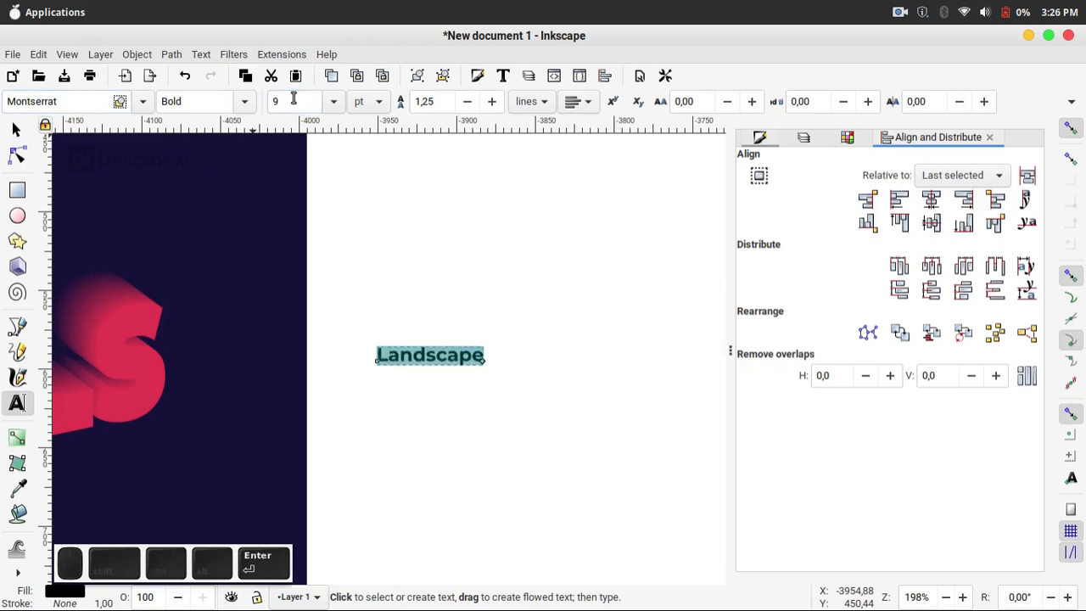
# - Move the "Landscape" text onto the lower half of the 3D "S" so its end extends over the navy background
pyautogui.click(15, 128)
pyautogui.hscroll(-5, 282, 335)
pyautogui.scroll(2, 650, 395)
pyautogui.moveTo(649, 396); pyautogui.dragTo(93, 399)
pyautogui.moveTo(156, 412); pyautogui.dragTo(407, 451)
pyautogui.scroll(2, 335, 450)
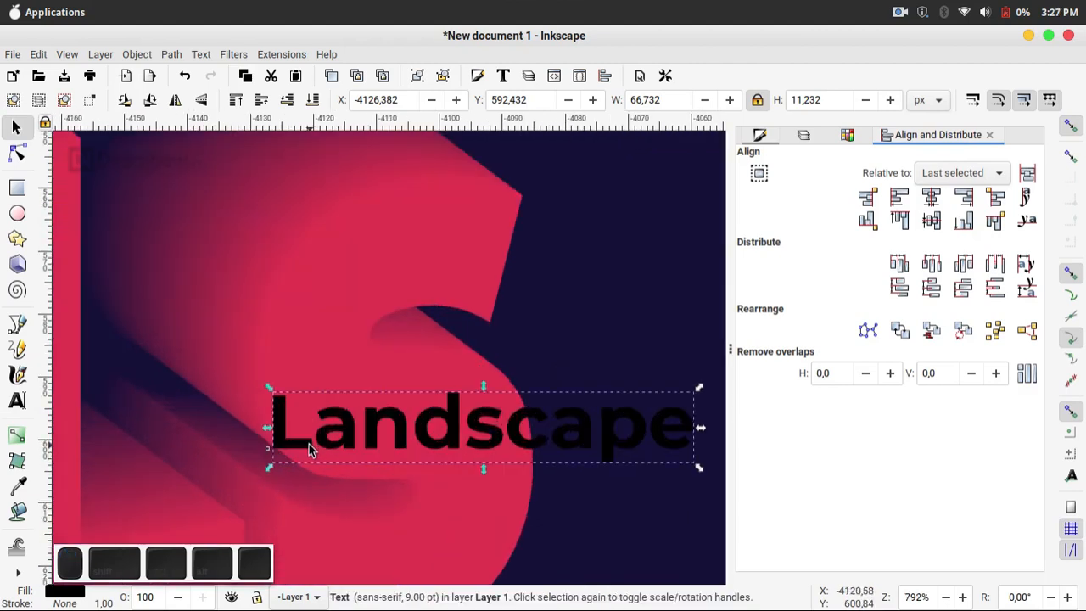
pyautogui.moveTo(312, 444); pyautogui.dragTo(333, 425)
# - Change the "Landscape" text's fill colour to near-white FBFBFB and deselect it
pyautogui.hotkey('ctrl', 'shift', 'f')
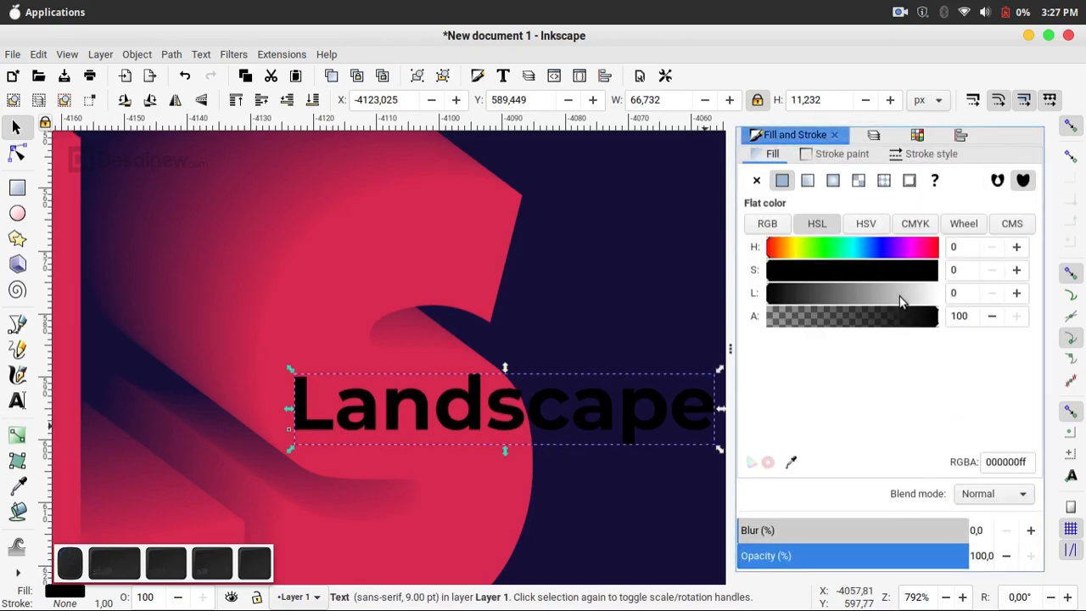
pyautogui.moveTo(902, 301); pyautogui.dragTo(938, 293)
pyautogui.keyDown('ctrl'); pyautogui.scroll(-3, 306, 318); pyautogui.keyUp('ctrl')
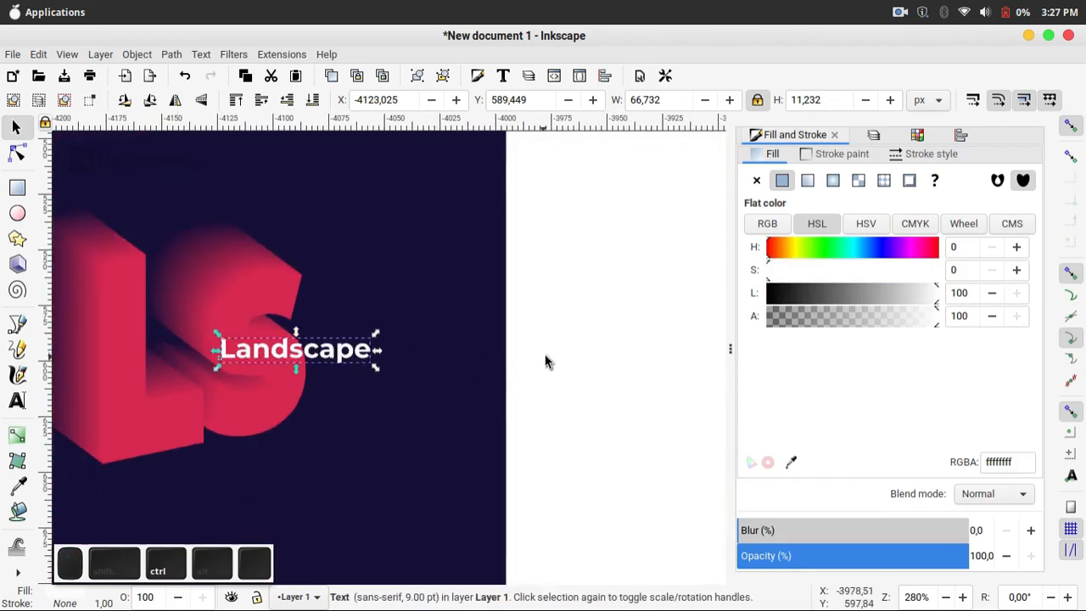
pyautogui.click(545, 362)
pyautogui.keyDown('ctrl'); pyautogui.scroll(2, 376, 376); pyautogui.keyUp('ctrl')
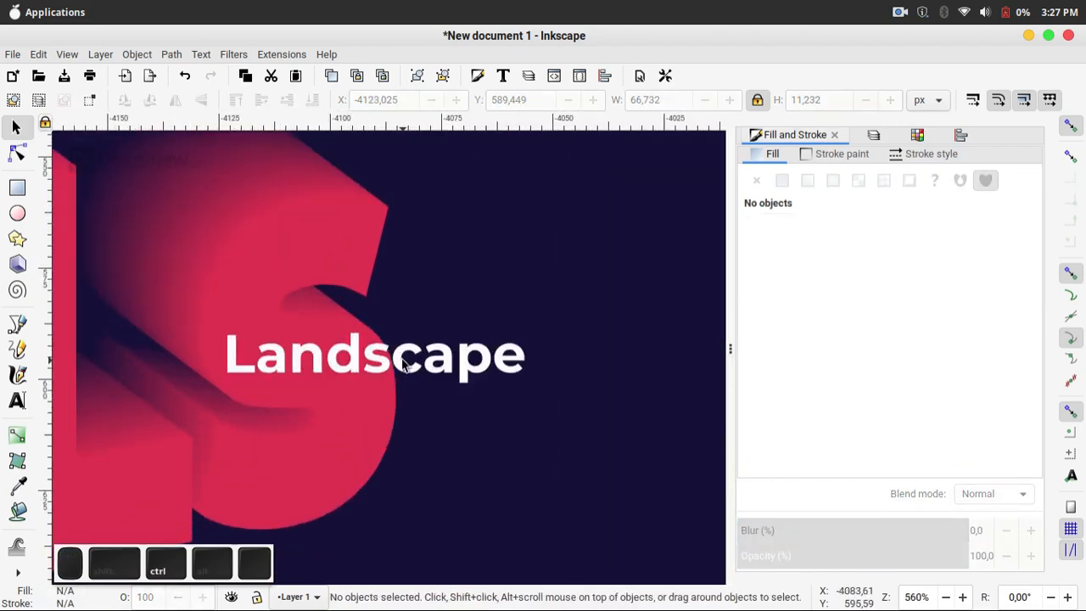
# - Duplicate the "Landscape" text, place the copy directly beneath it and replace its wording with "Desainew.com"
pyautogui.click(404, 364)
pyautogui.keyDown('ctrl'); pyautogui.scroll(1, 392, 362); pyautogui.keyUp('ctrl')
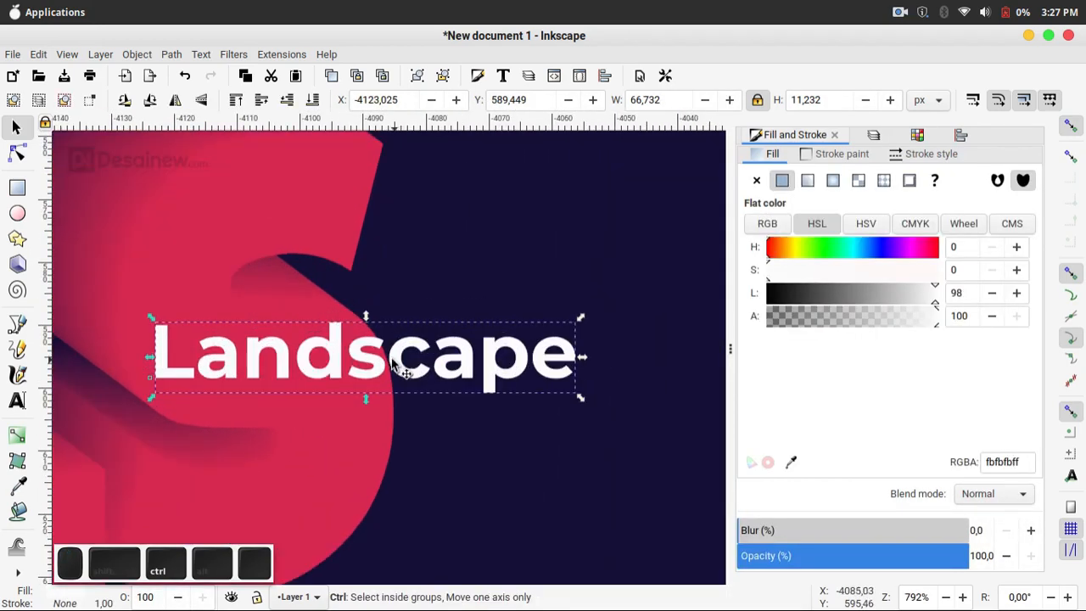
pyautogui.hotkey('ctrl', 'd')
pyautogui.moveTo(407, 356); pyautogui.dragTo(404, 429)
pyautogui.press('t')
pyautogui.hotkey('ctrl', 'a')
pyautogui.write('De')
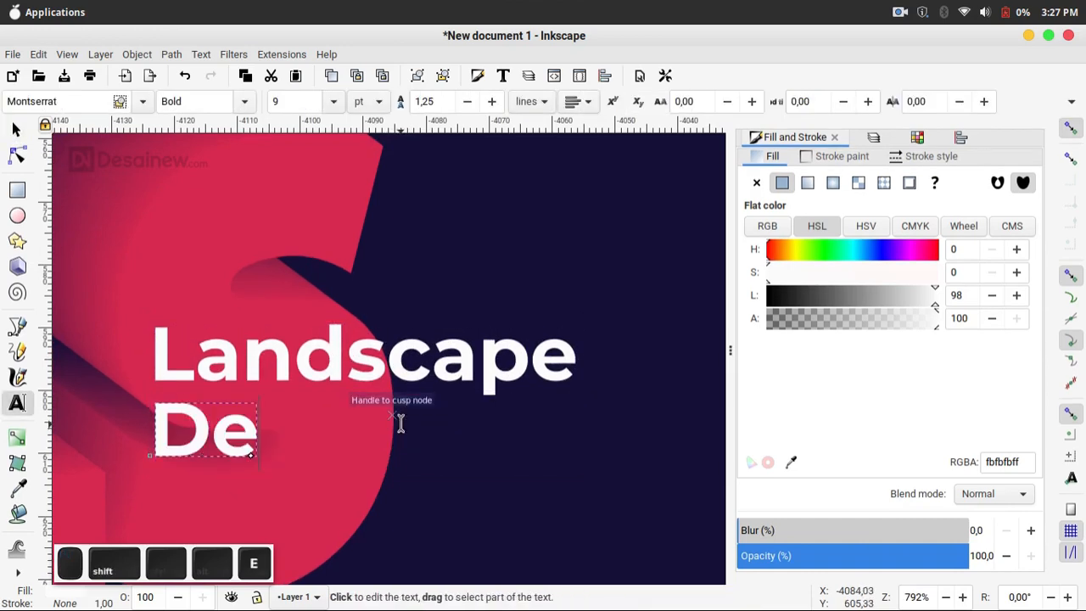
pyautogui.write('sainew')
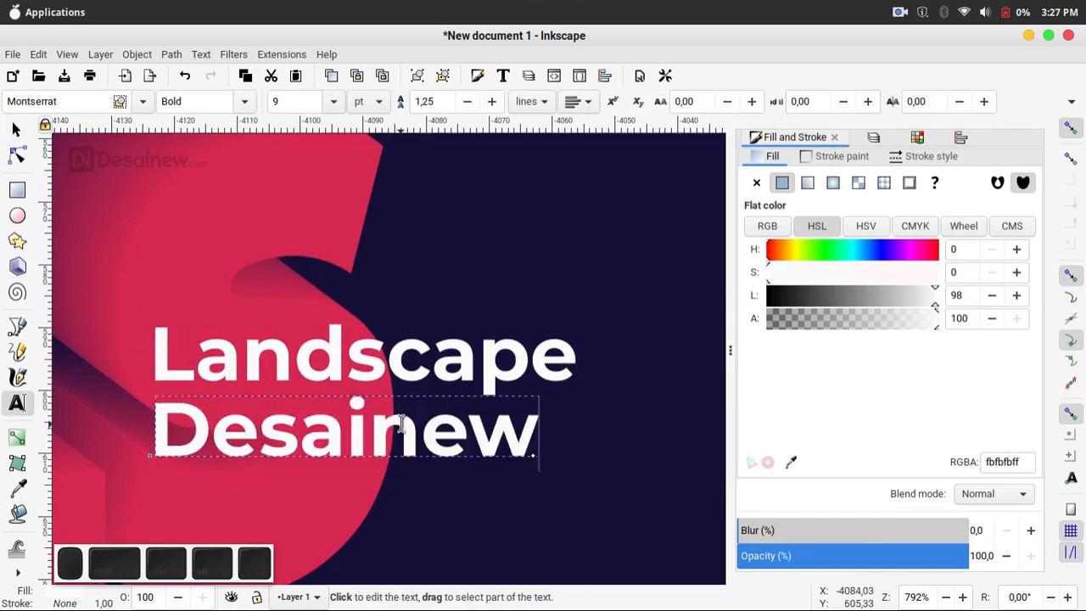
pyautogui.write('.com')
# - Change the whole "Desainew.com" line's font to Roboto in the Normal style
pyautogui.hotkey('ctrl', 'a')
pyautogui.click(65, 98)
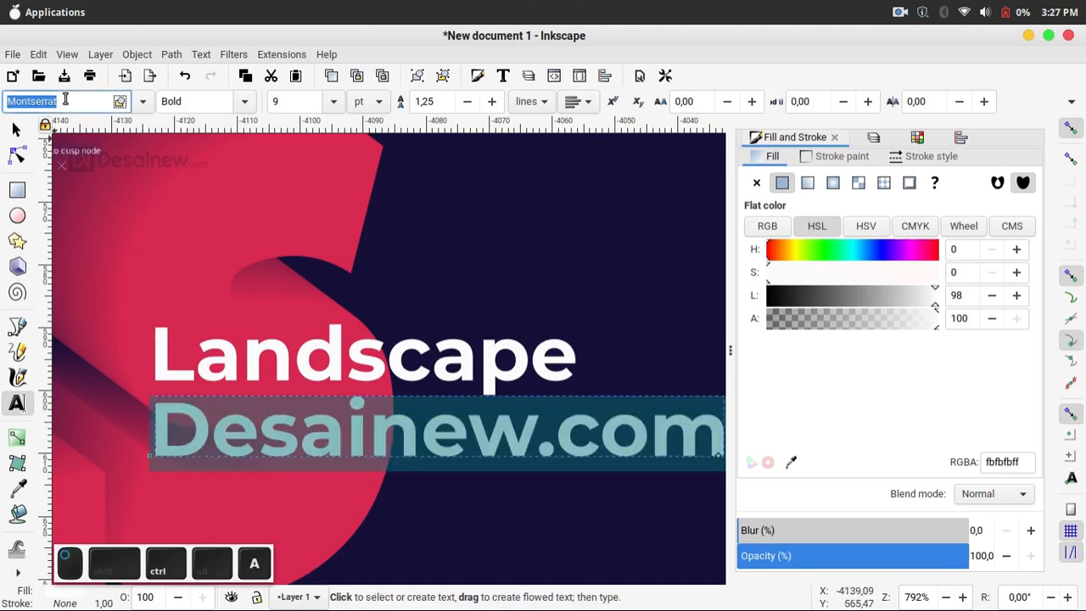
pyautogui.write('Robo')
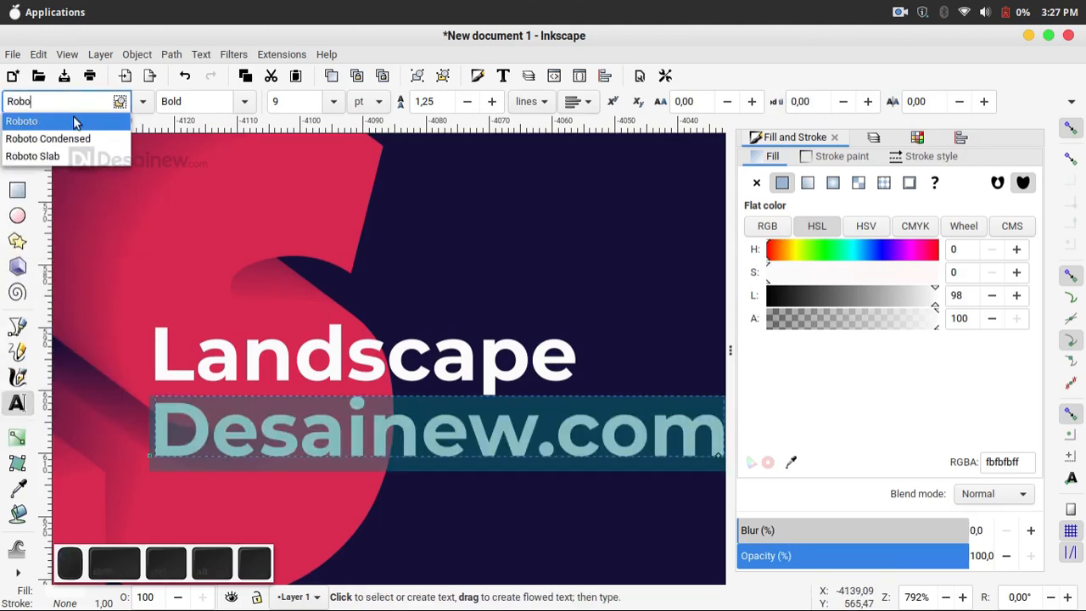
pyautogui.click(75, 123)
pyautogui.click(246, 103)
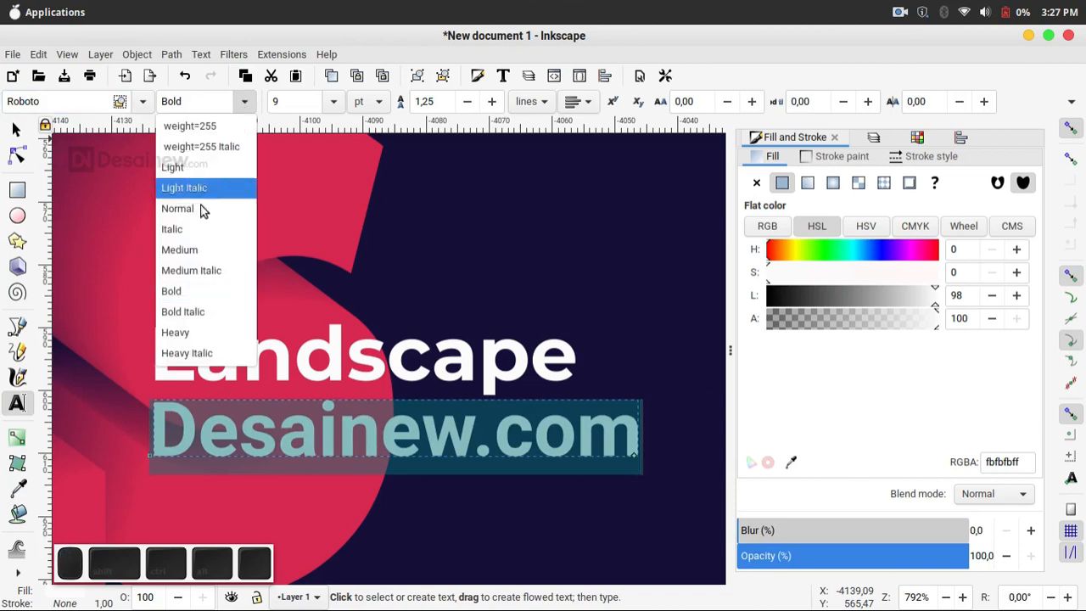
pyautogui.click(215, 203)
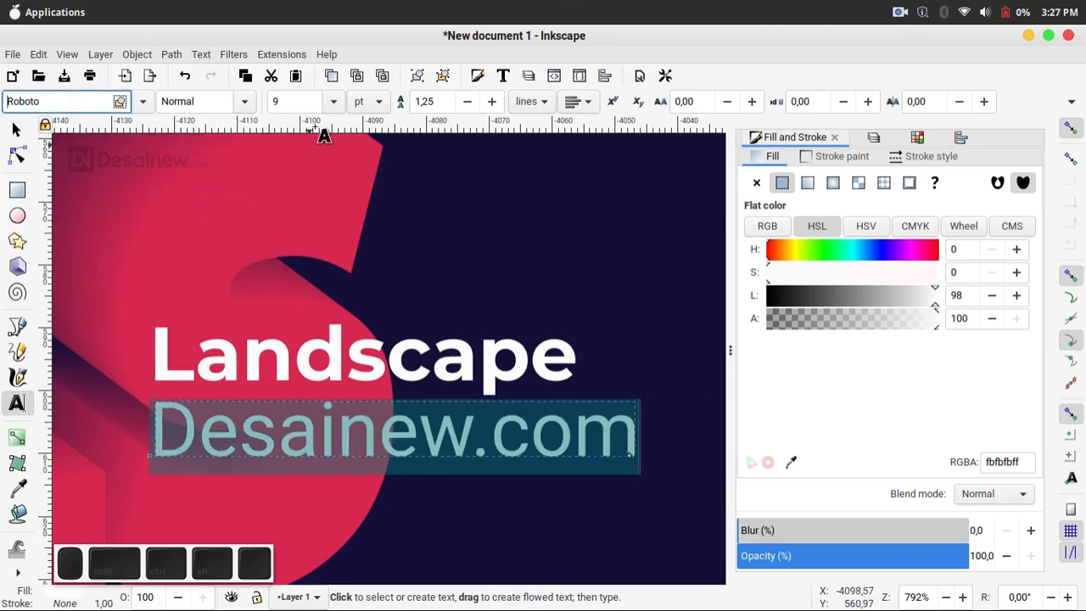
# - Set the "Desainew.com" line's font size to 3.5 pt
pyautogui.click(303, 102)
pyautogui.hotkey('ctrl', 'a')
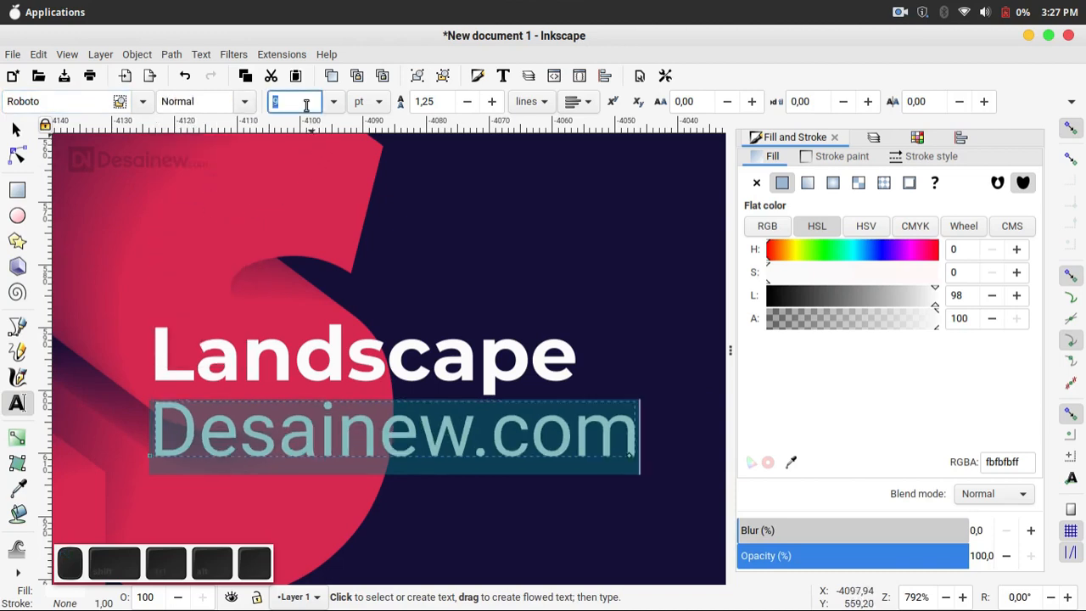
pyautogui.write('3.5')
pyautogui.press('Return')
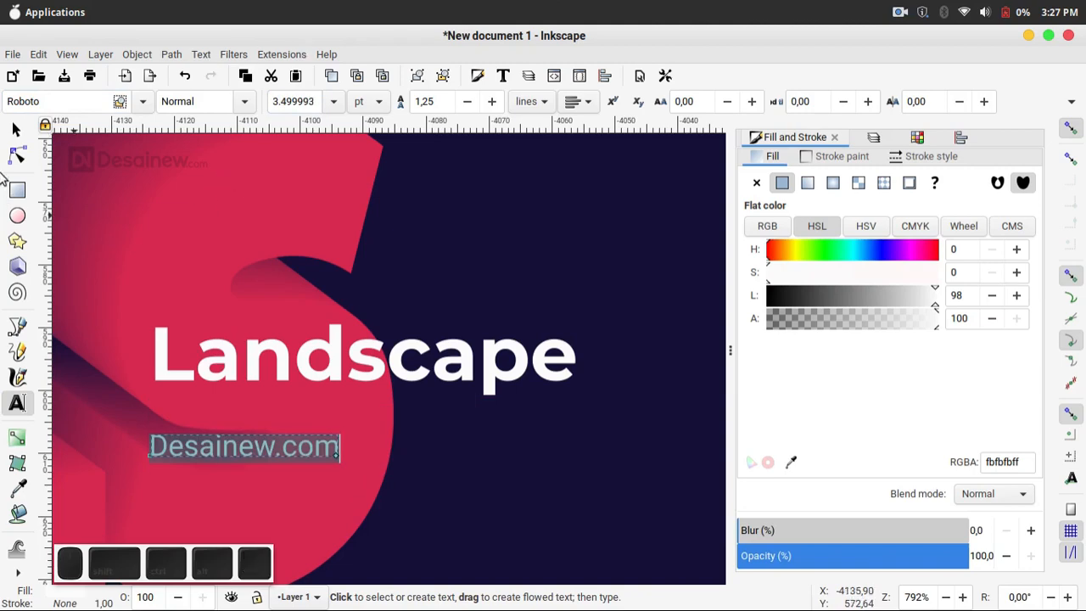
# - Align the right edge of "Desainew.com" with the right edge of the "Landscape" text and deselect both
pyautogui.click(17, 127)
pyautogui.keyDown('shift'); pyautogui.click(560, 363); pyautogui.keyUp('shift')
pyautogui.hotkey('ctrl', 'shift', 'a')
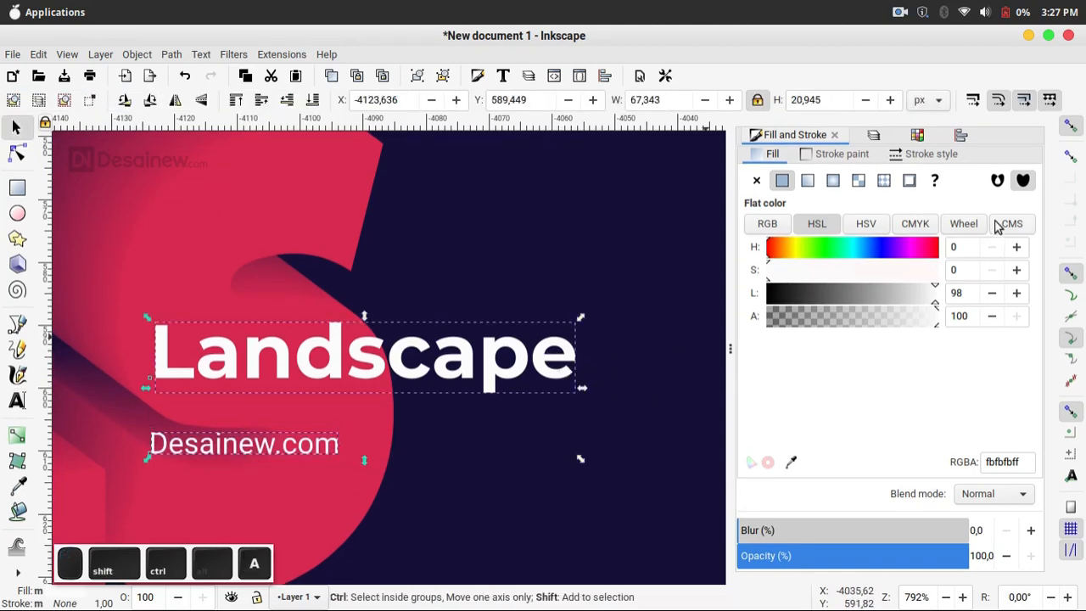
pyautogui.click(963, 197)
pyautogui.hscroll(7, 606, 368)
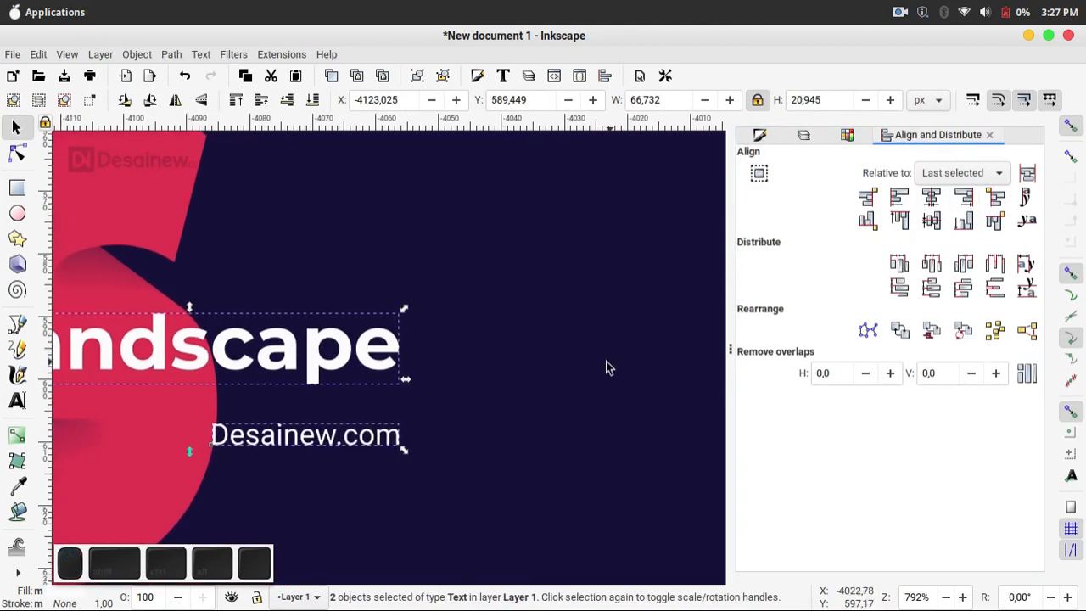
pyautogui.scroll(-2, 543, 382)
pyautogui.click(594, 391)
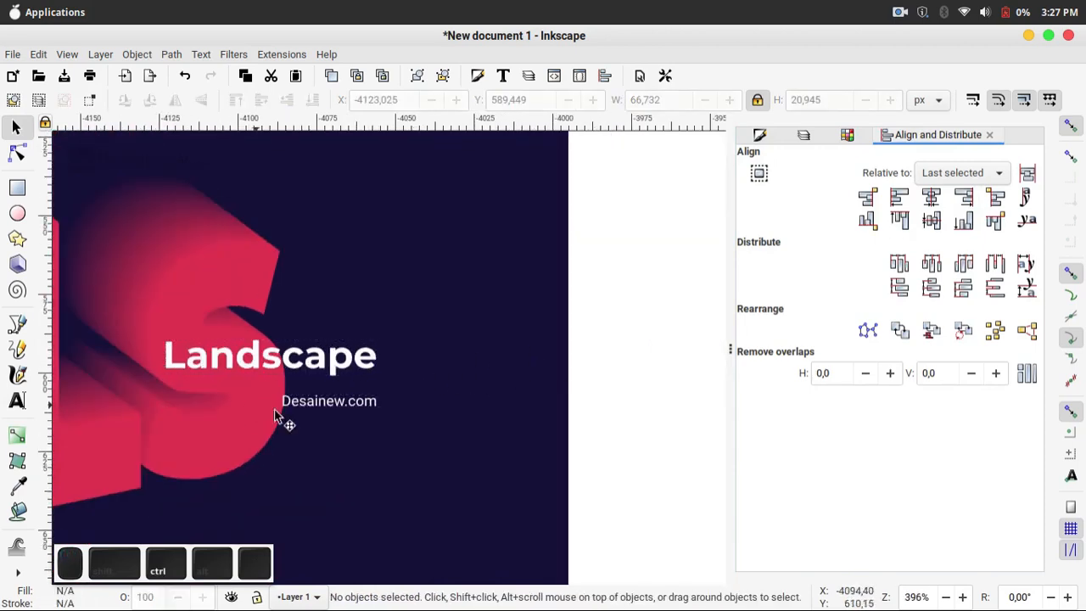
# - Move "Desainew.com" straight up so it sits close beneath the "Landscape" text, keeping the right edges aligned
pyautogui.scroll(1, 283, 419)
pyautogui.scroll(3, 501, 443)
pyautogui.moveTo(504, 448); pyautogui.dragTo(506, 389)
pyautogui.scroll(-2, 505, 449)
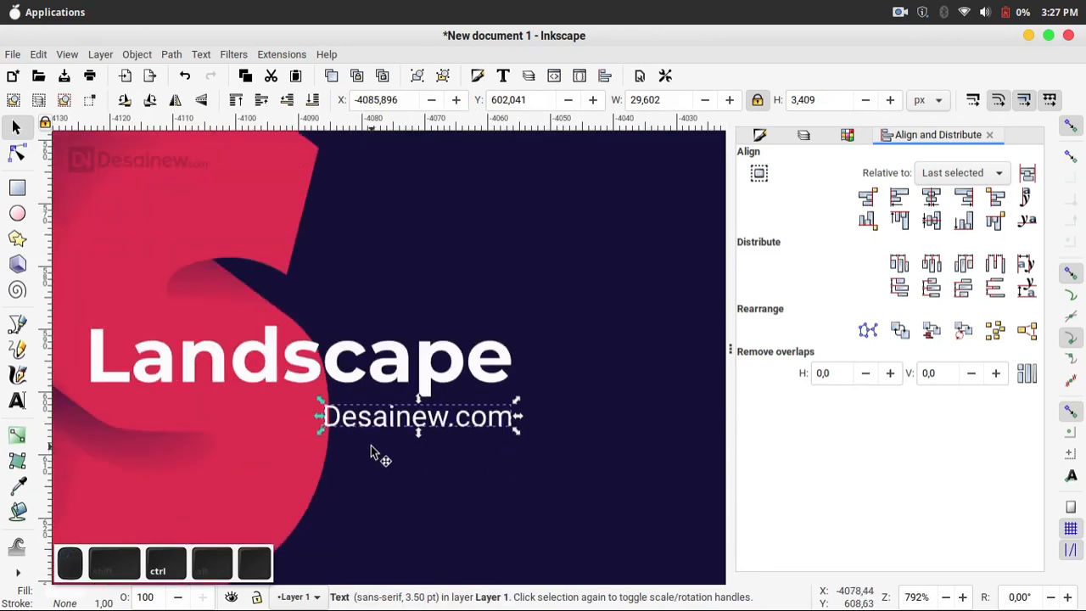
# - Shift both text lines together about 1.9 px horizontally to the right so "Desainew.com" starts just past the "S" edge, and deselect them
pyautogui.keyDown('shift'); pyautogui.click(321, 379); pyautogui.keyUp('shift')
pyautogui.scroll(2, 331, 382)
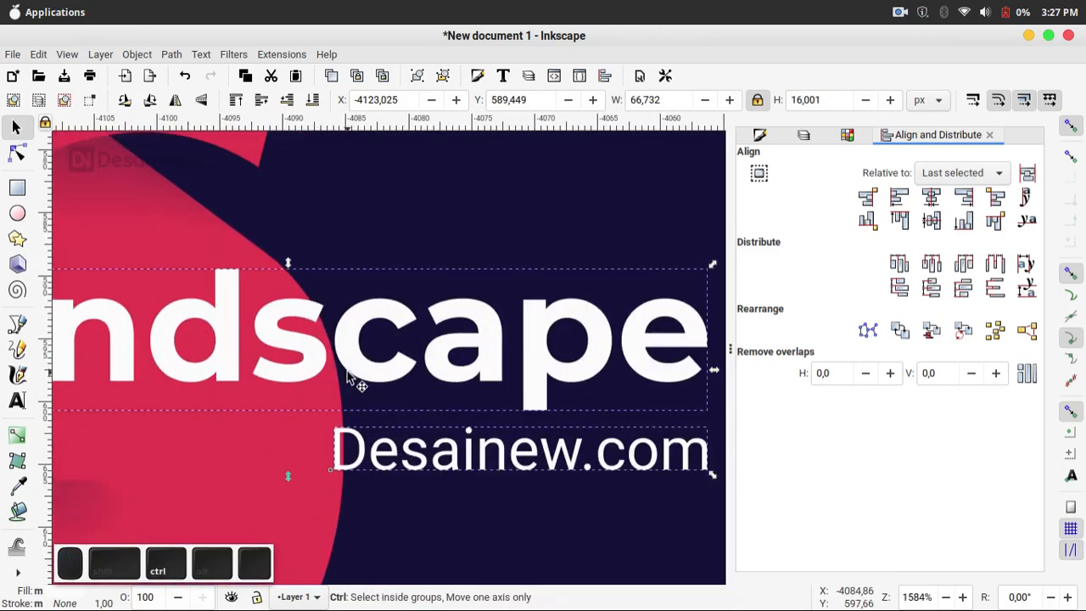
pyautogui.moveTo(363, 371); pyautogui.dragTo(376, 371)
pyautogui.scroll(-3, 347, 410)
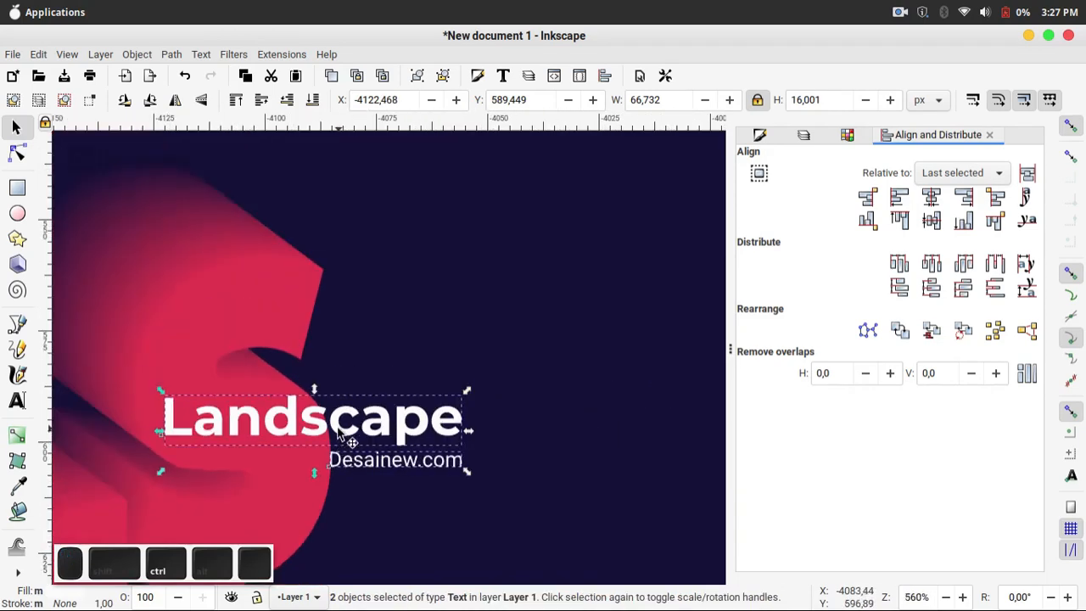
pyautogui.scroll(2, 348, 437)
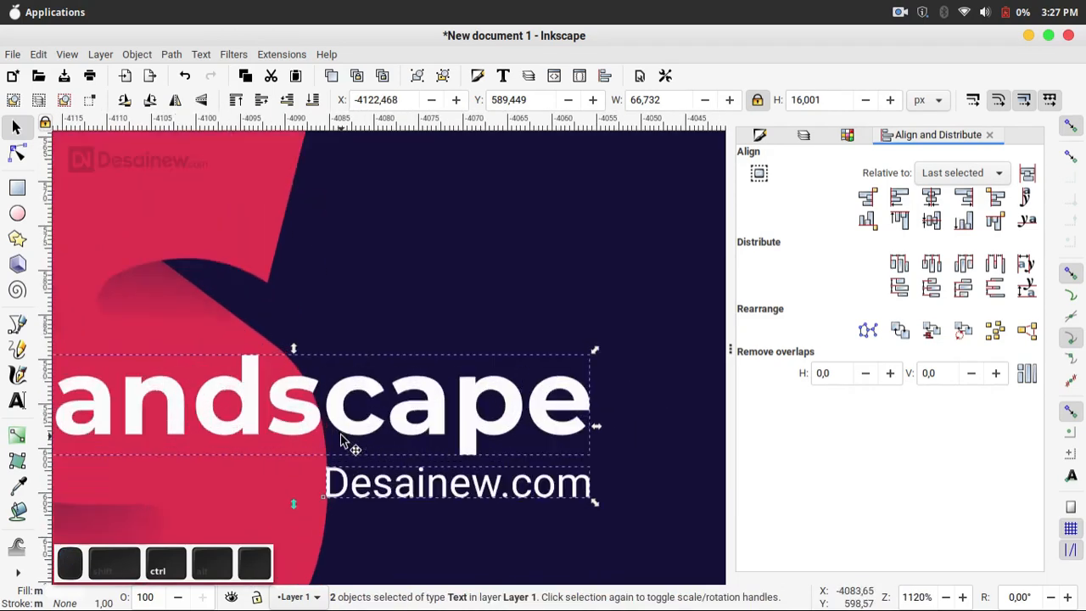
pyautogui.moveTo(347, 446); pyautogui.dragTo(359, 435)
pyautogui.scroll(-3, 388, 445)
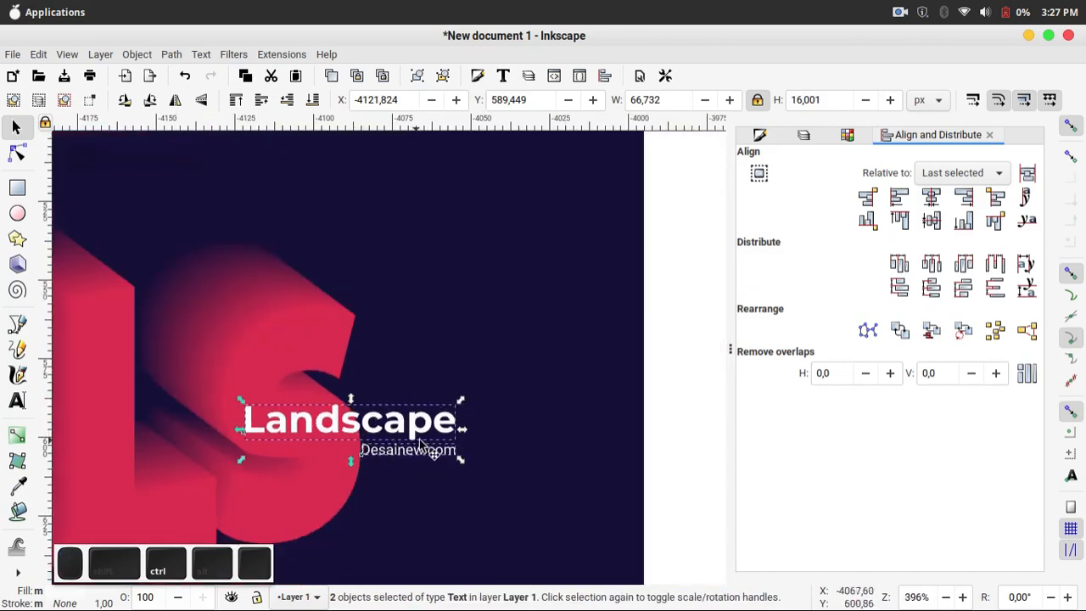
pyautogui.scroll(2, 419, 443)
pyautogui.moveTo(405, 436); pyautogui.dragTo(404, 429)
pyautogui.scroll(-3, 356, 444)
pyautogui.press('Escape')
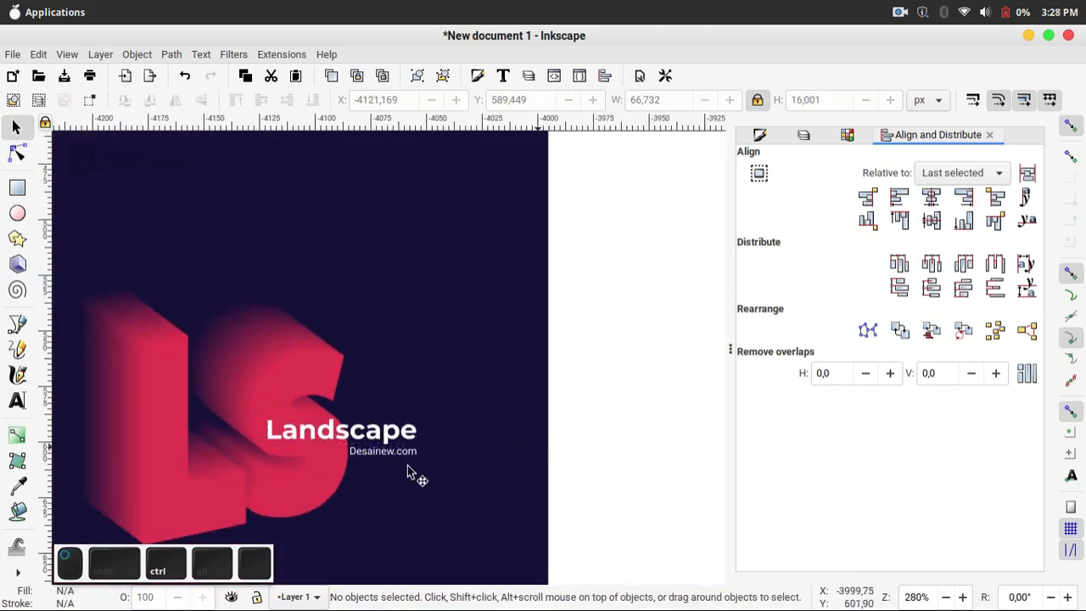
# - Look over the finished "Ls" lettering composition and minimise the drawing window
pyautogui.hscroll(-5, 408, 465)
pyautogui.scroll(1, 458, 436)
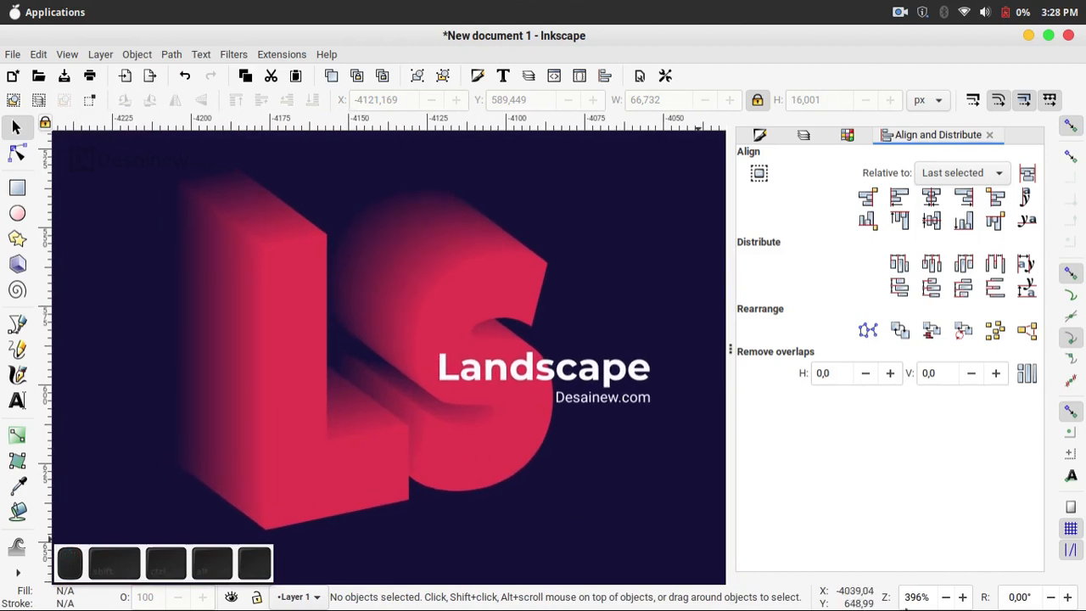
pyautogui.scroll(-2, 916, 597)
pyautogui.moveTo(428, 408); pyautogui.dragTo(441, 421)
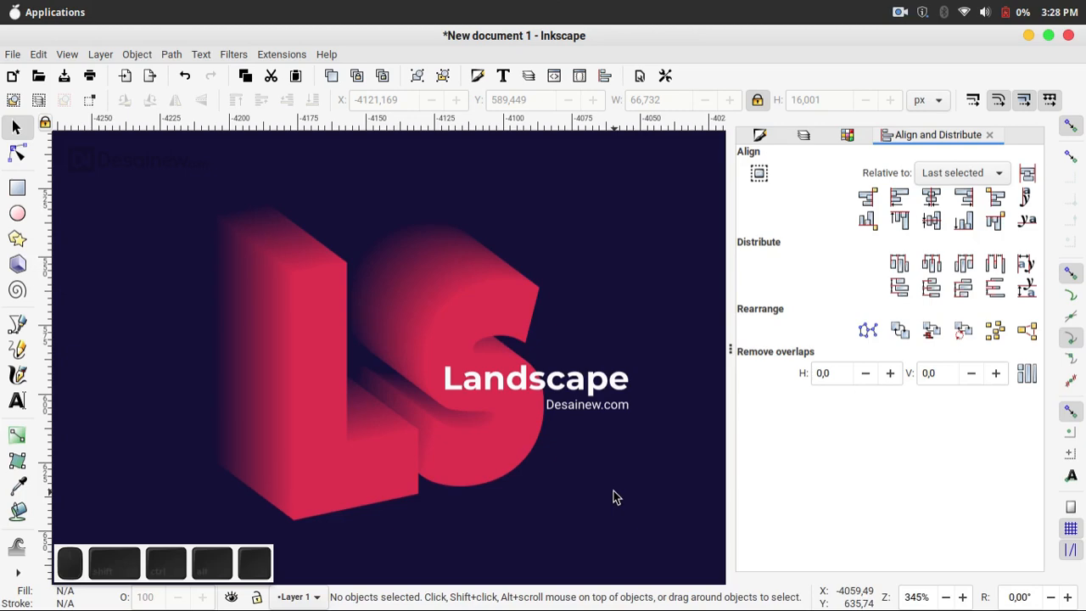
pyautogui.click(1027, 36)
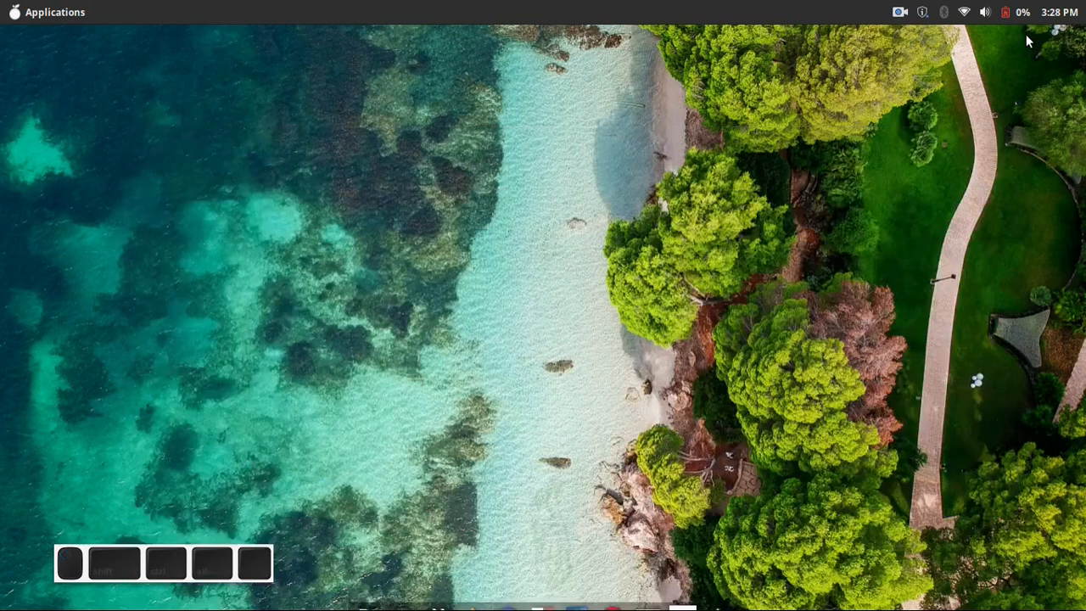